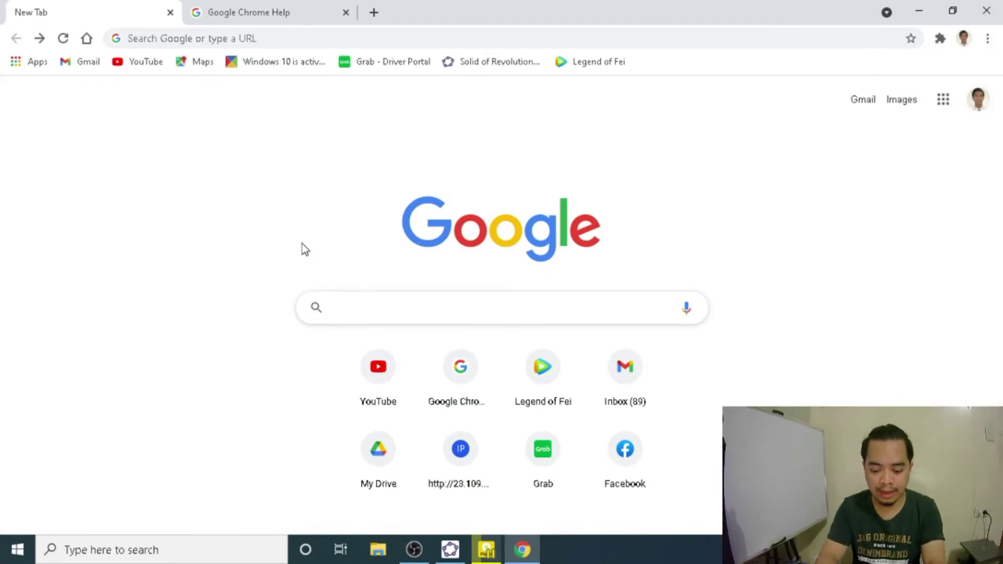
Step: Search Google for 'geogebra classic 6' and open GeoGebra's App Downloads page
{"action": "type", "text": "Geogebra"}
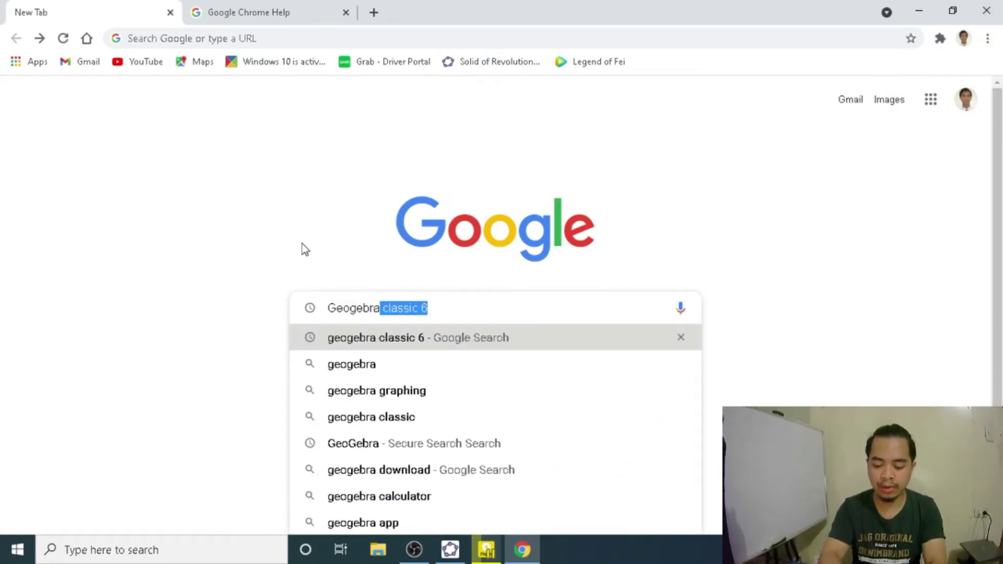
{"action": "key", "text": "Return"}
{"action": "left_click", "coordinate": [228, 324]}
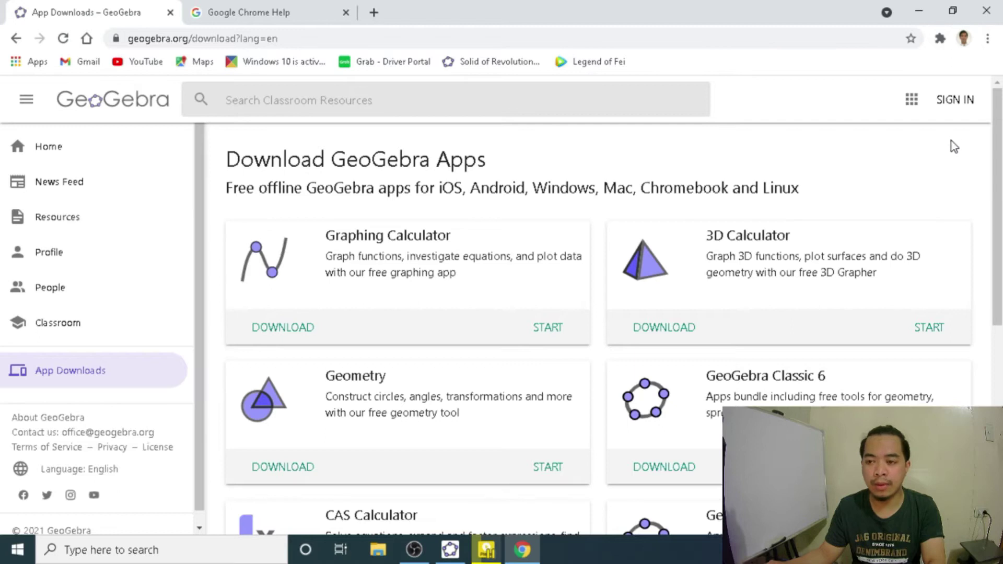
Step: Bring up the GeoGebra sign-in dialog and move on to the Create Account page
{"action": "left_click", "coordinate": [956, 103]}
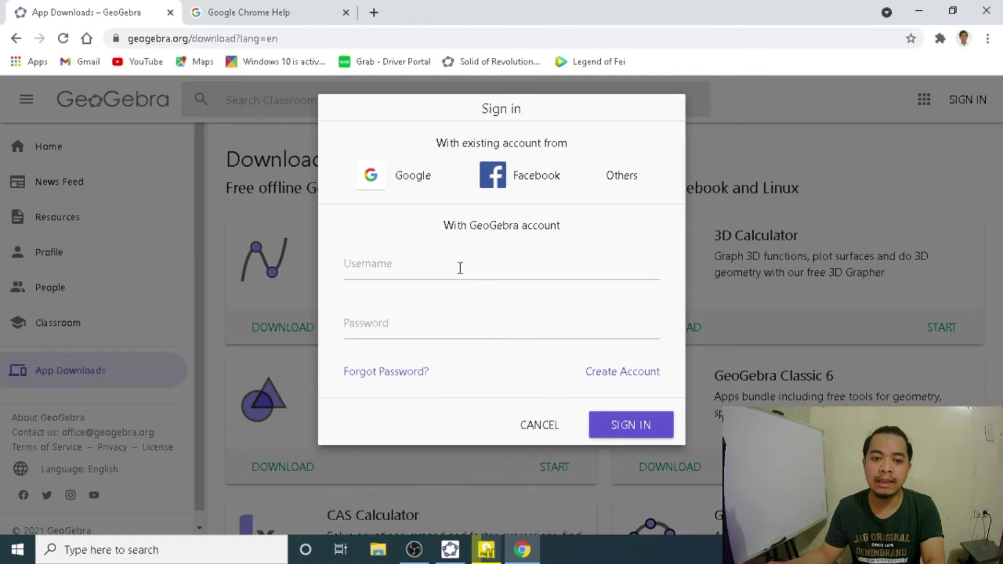
{"action": "left_click", "coordinate": [460, 268]}
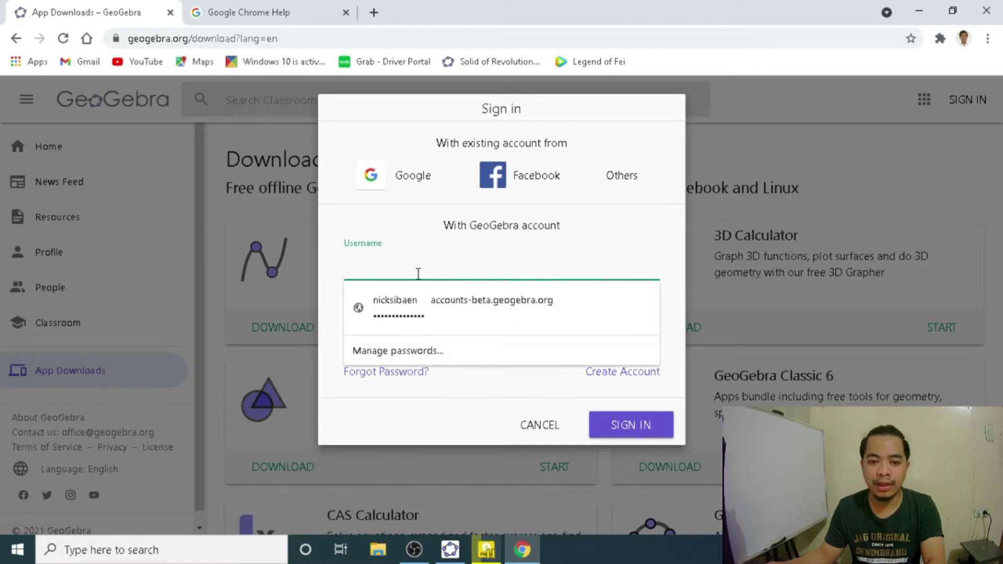
{"action": "left_click", "coordinate": [331, 313]}
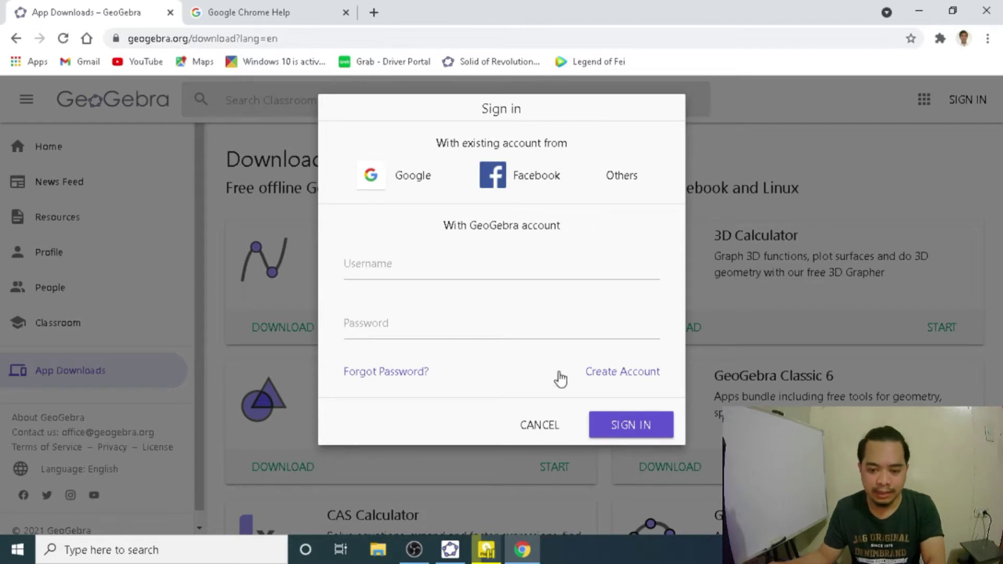
{"action": "left_click", "coordinate": [619, 379]}
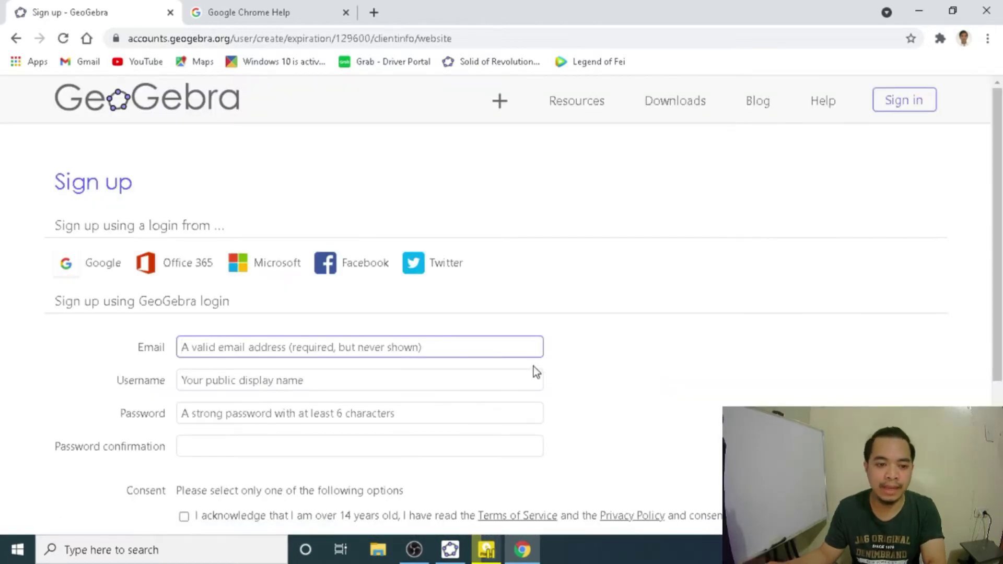
Step: Look over the sign-up form's Email, Username, Password and Password confirmation fields without filling them
{"action": "scroll", "coordinate": [282, 372], "scroll_direction": "down", "scroll_amount": 1}
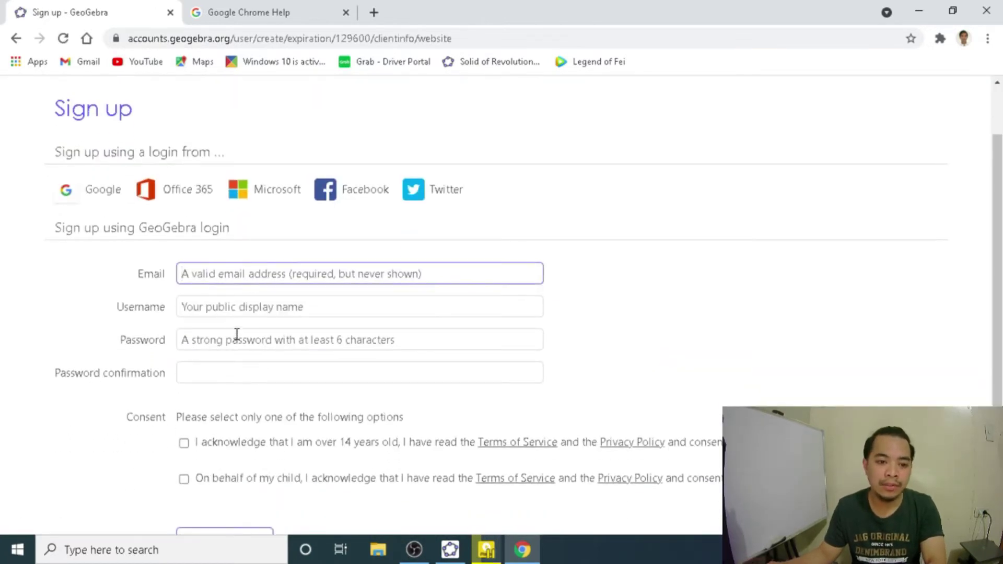
{"action": "scroll", "coordinate": [203, 294], "scroll_direction": "down", "scroll_amount": 1}
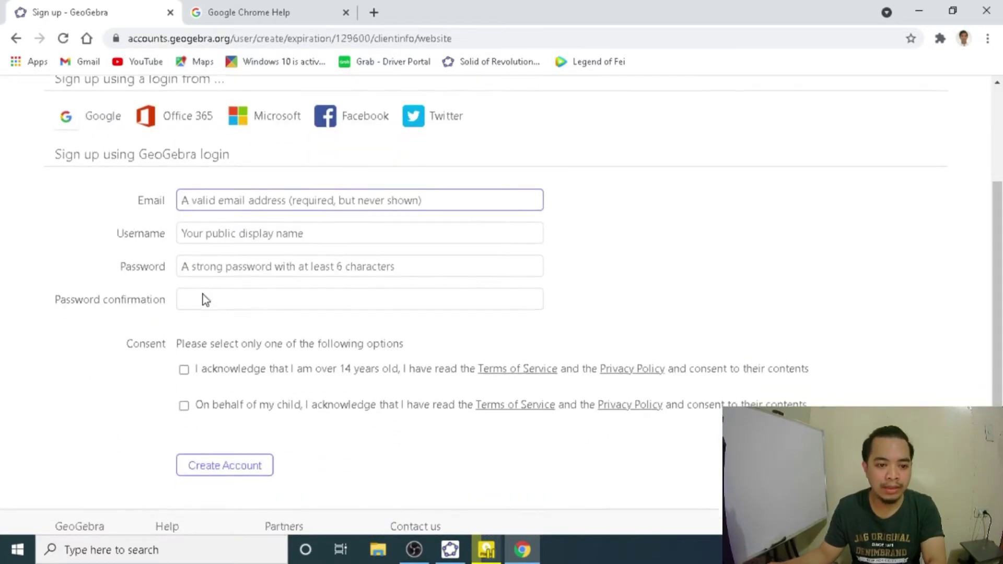
{"action": "left_click", "coordinate": [194, 201]}
{"action": "left_click", "coordinate": [42, 211]}
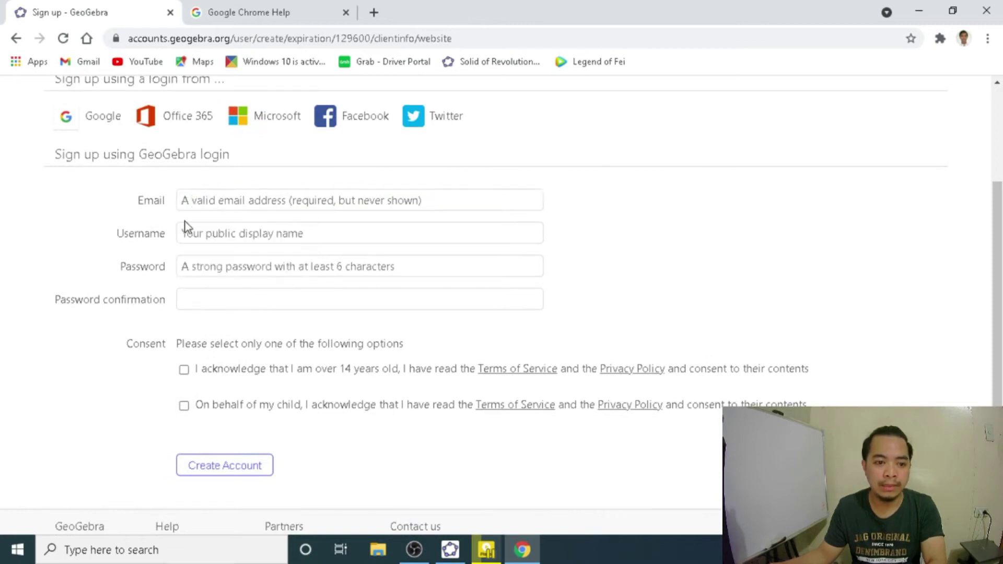
{"action": "left_click", "coordinate": [200, 233]}
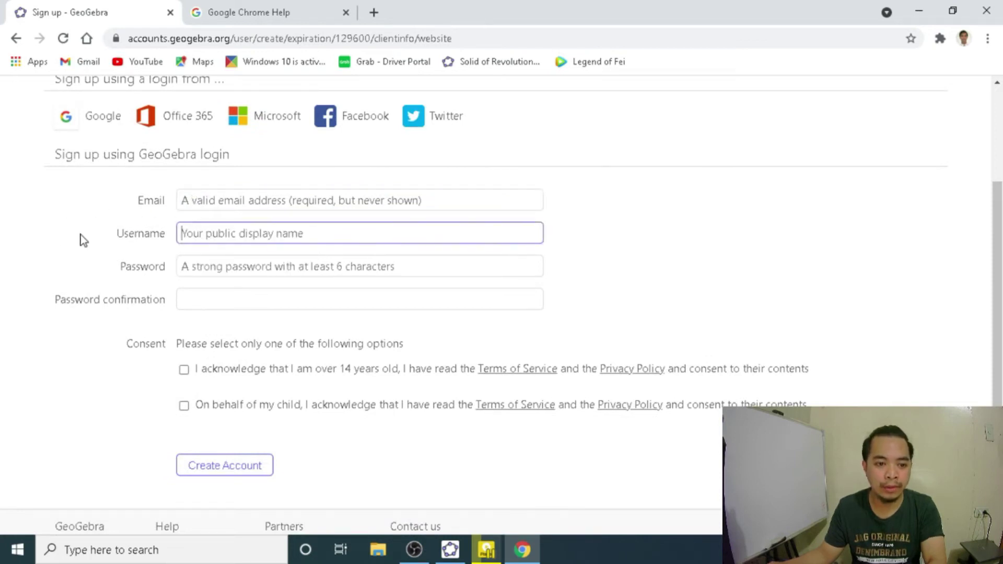
{"action": "left_click", "coordinate": [202, 267]}
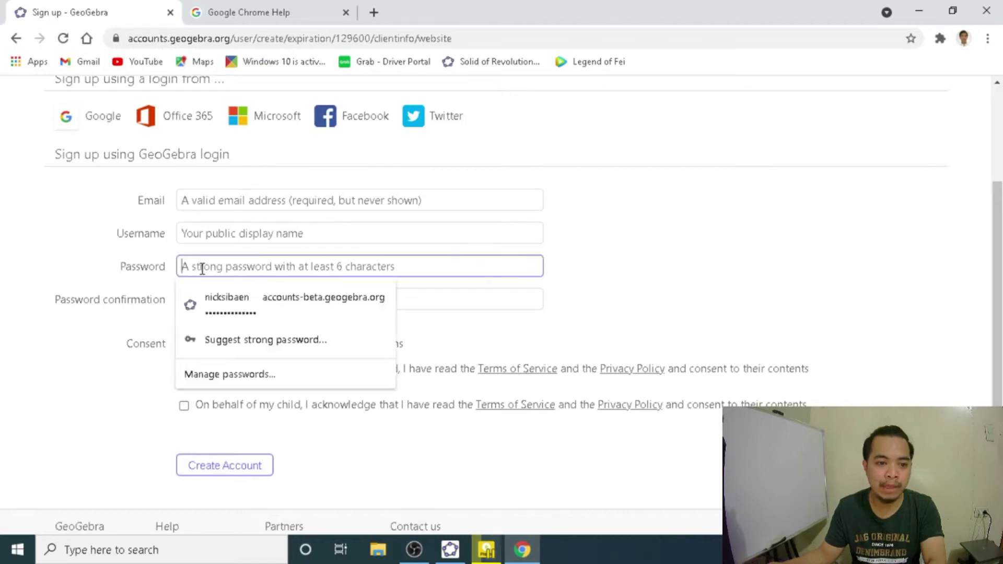
{"action": "left_click", "coordinate": [51, 231]}
{"action": "left_click", "coordinate": [205, 299]}
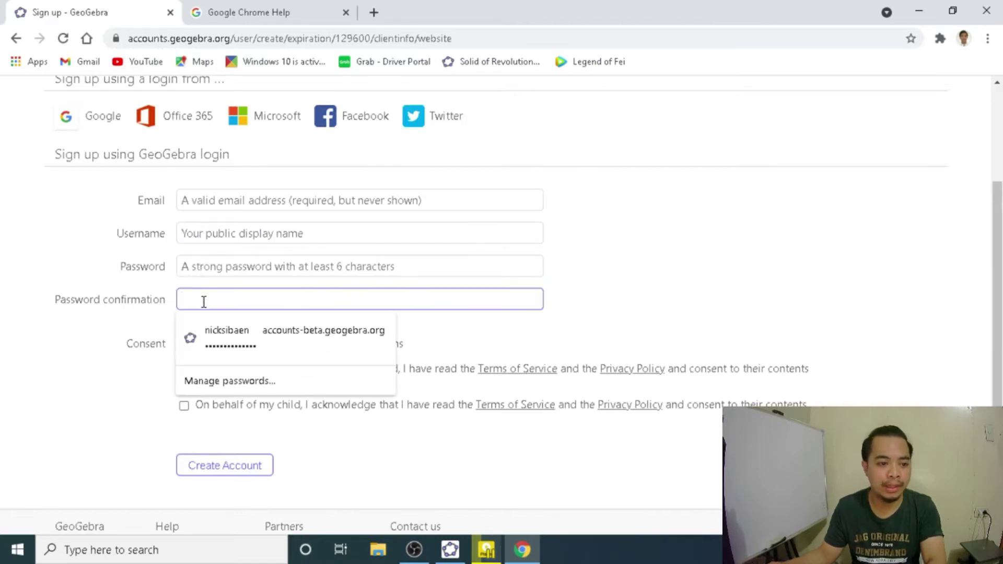
{"action": "left_click", "coordinate": [86, 259]}
Step: Review the consent options and the Create Account button, leaving the form unsubmitted
{"action": "scroll", "coordinate": [223, 356], "scroll_direction": "down", "scroll_amount": 1}
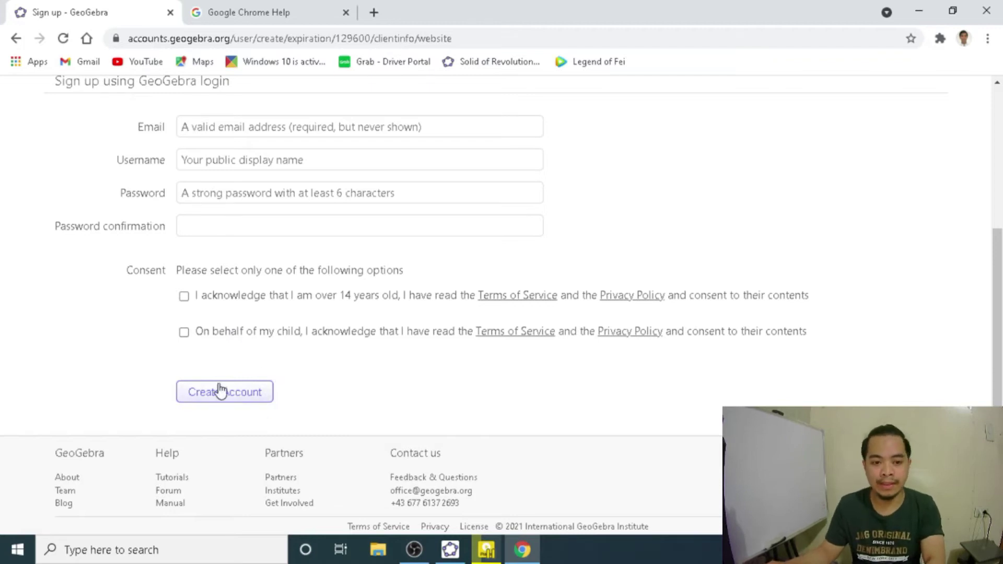
{"action": "scroll", "coordinate": [228, 363], "scroll_direction": "up", "scroll_amount": 3}
{"action": "scroll", "coordinate": [235, 387], "scroll_direction": "down", "scroll_amount": 2}
{"action": "scroll", "coordinate": [236, 387], "scroll_direction": "down", "scroll_amount": 1}
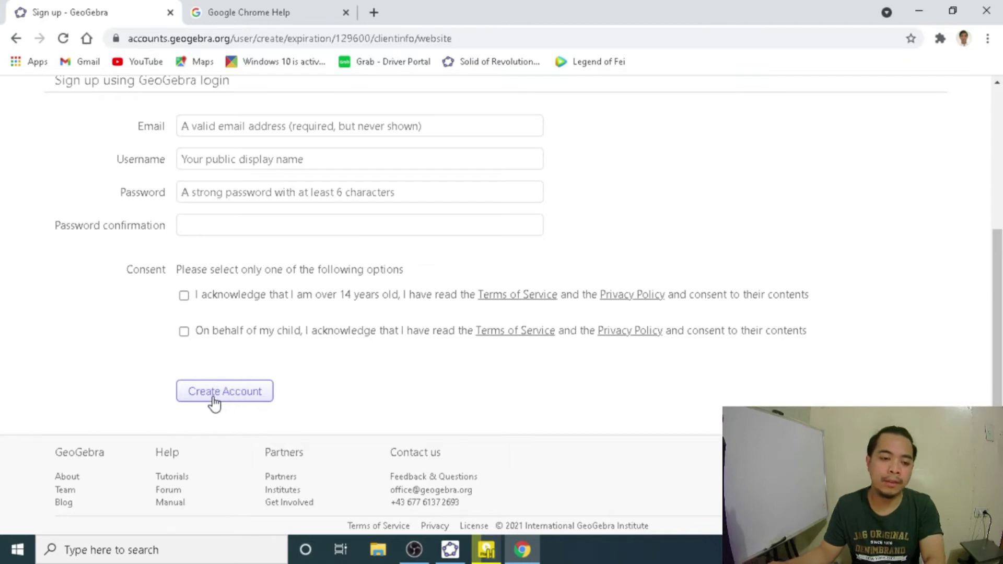
{"action": "scroll", "coordinate": [253, 394], "scroll_direction": "up", "scroll_amount": 3}
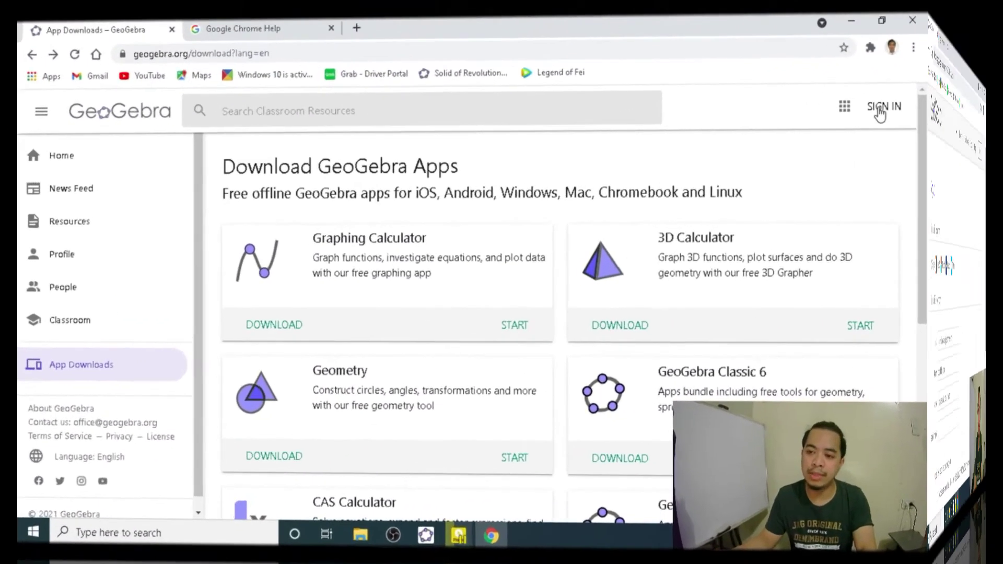
Step: Sign in to GeoGebra using the saved account login from Chrome's autofill
{"action": "left_click", "coordinate": [625, 131]}
{"action": "left_click", "coordinate": [362, 269]}
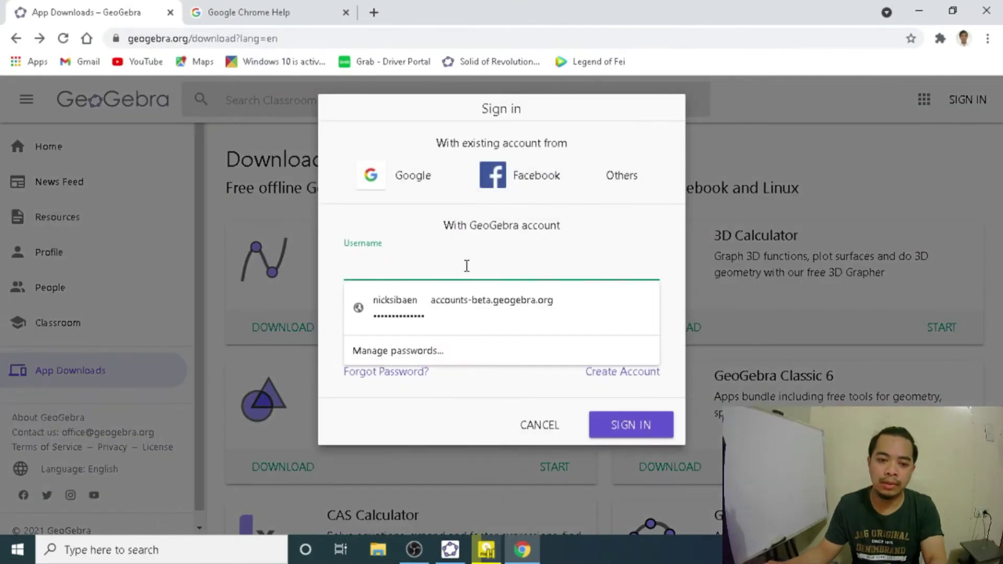
{"action": "left_click", "coordinate": [448, 295]}
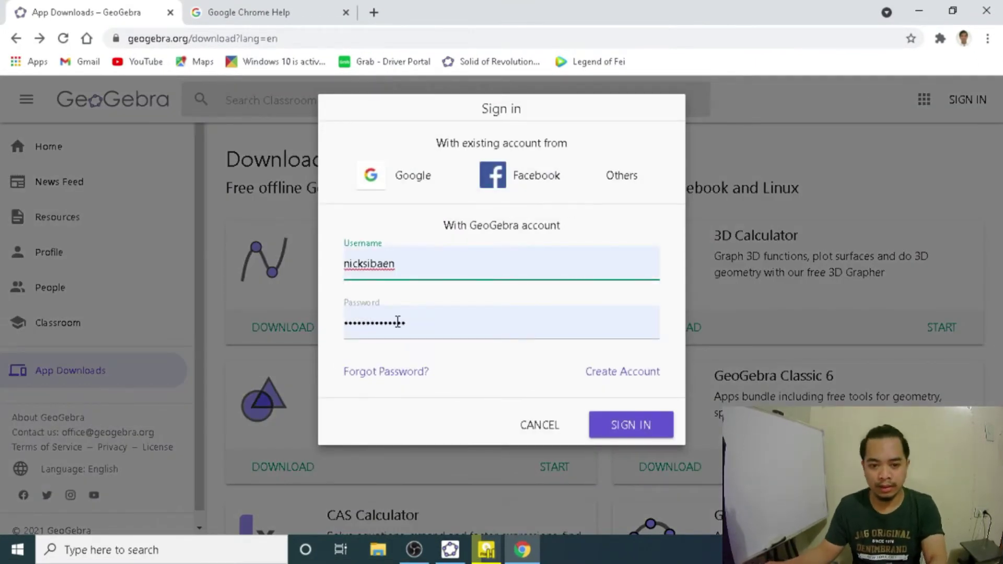
{"action": "left_click", "coordinate": [610, 436]}
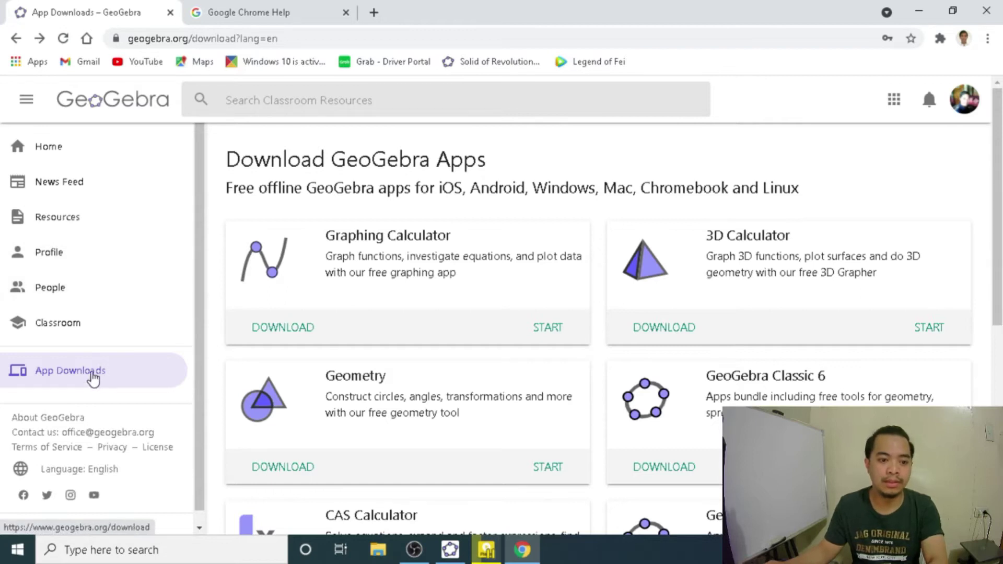
Step: Browse the Home, News Feed and Resources pages, then the account's profile and resource authors
{"action": "left_click", "coordinate": [72, 162]}
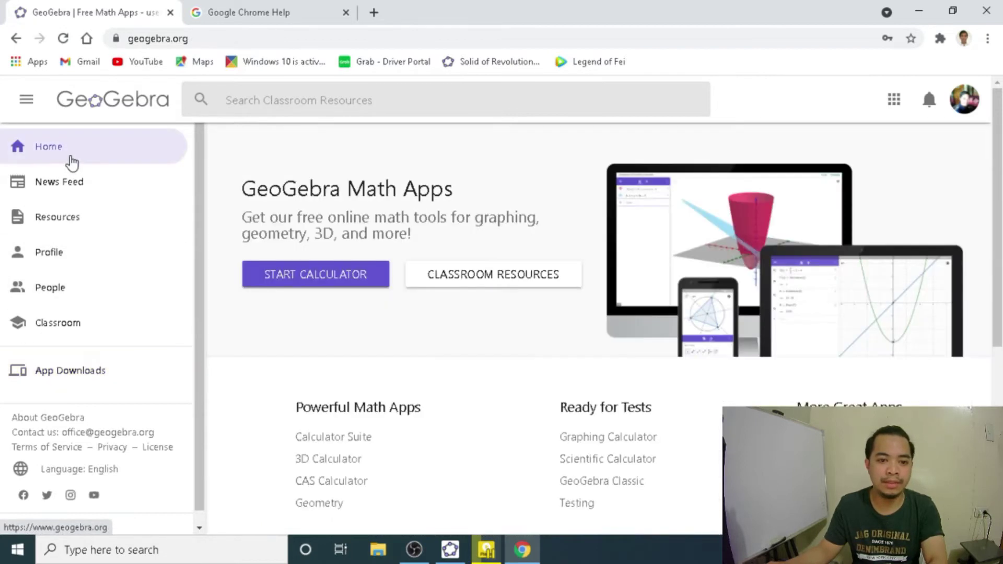
{"action": "left_click", "coordinate": [62, 189]}
{"action": "left_click", "coordinate": [63, 219]}
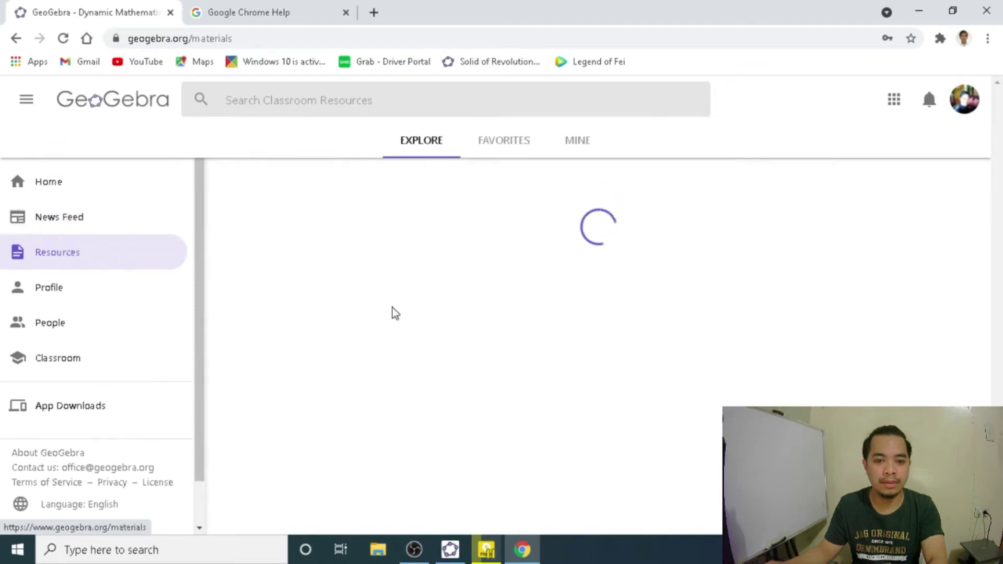
{"action": "left_click", "coordinate": [60, 290]}
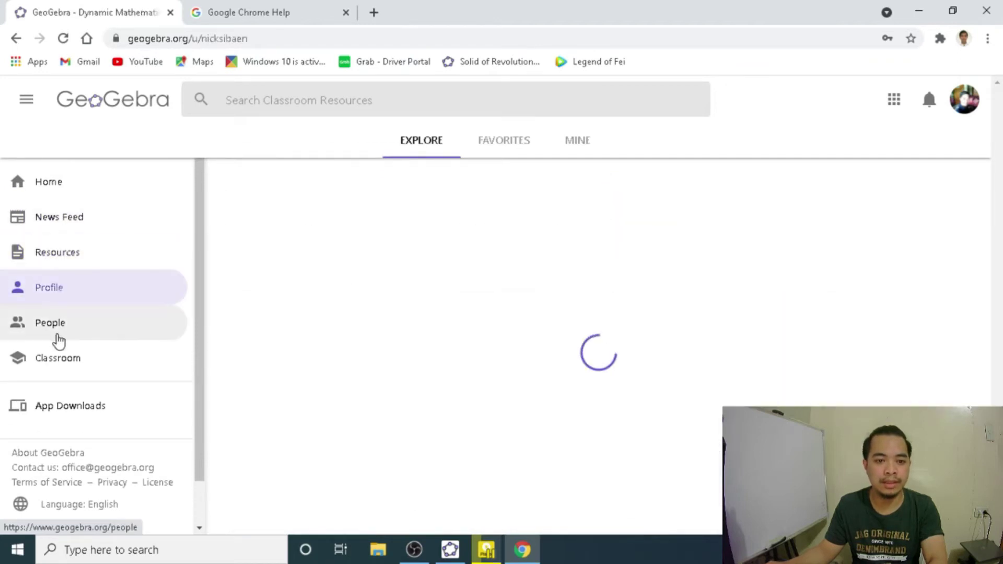
{"action": "scroll", "coordinate": [495, 363], "scroll_direction": "down", "scroll_amount": 2}
{"action": "scroll", "coordinate": [494, 363], "scroll_direction": "up", "scroll_amount": 2}
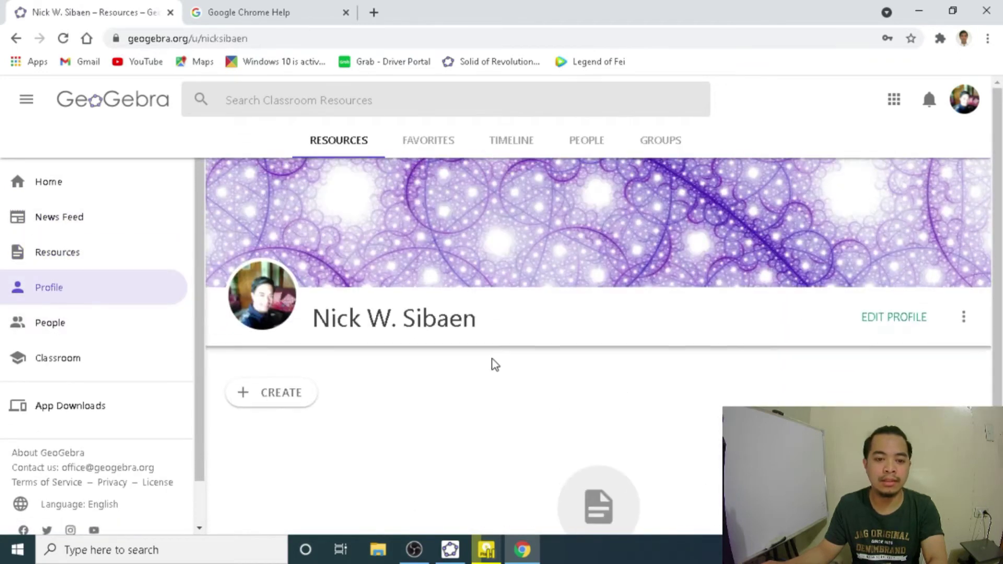
{"action": "scroll", "coordinate": [496, 358], "scroll_direction": "down", "scroll_amount": 2}
{"action": "left_click", "coordinate": [92, 326]}
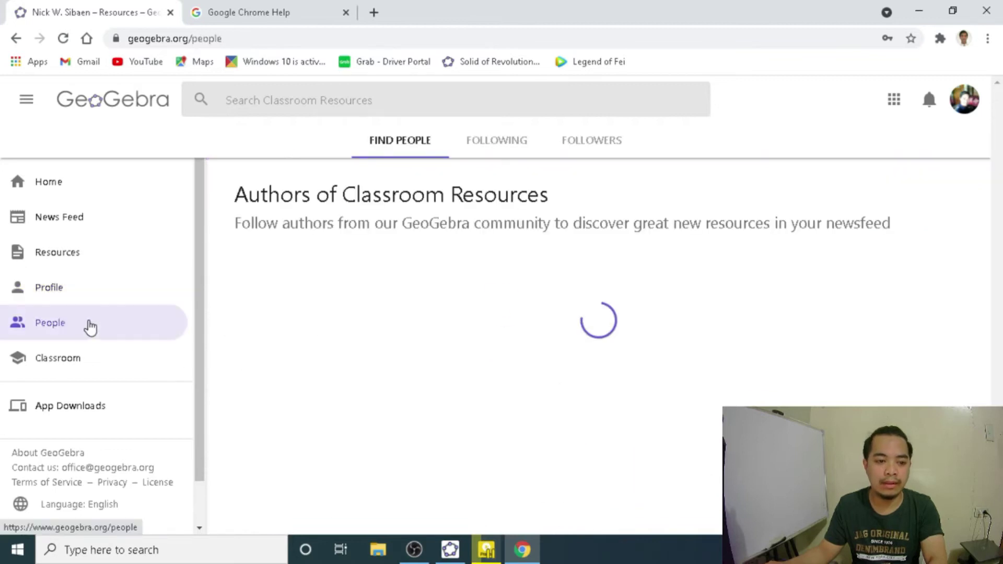
Step: Switch to the applet graphing f(x)=a sin(bx+c)+d, g(x) and h₁(x) with sliders a, b, c, d
{"action": "left_click", "coordinate": [107, 295]}
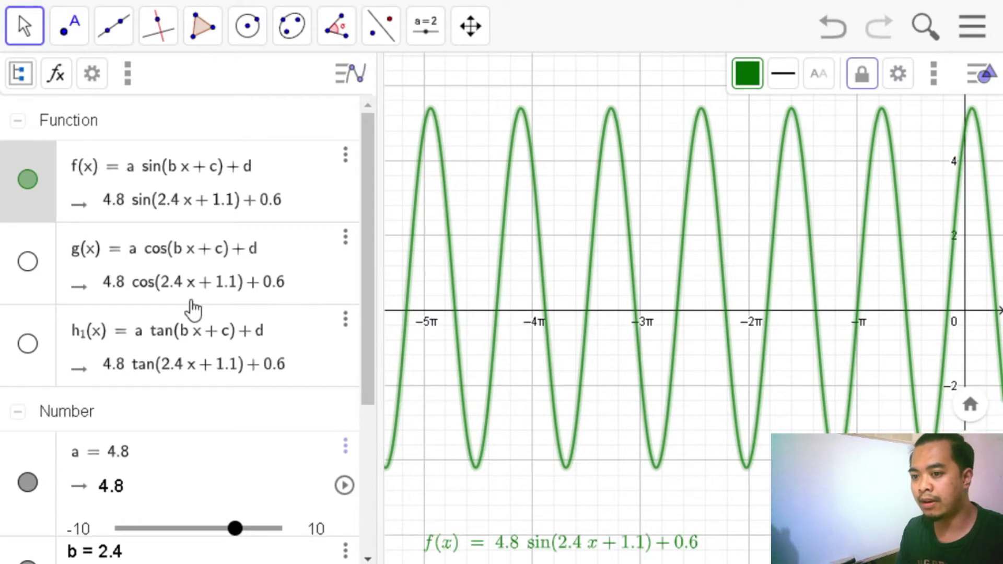
Step: Scroll and zoom to inspect f(x) = 4.8 sin(2.4x + 1.1) + 0.6 and its sliders
{"action": "scroll", "coordinate": [133, 274], "scroll_direction": "down", "scroll_amount": 5}
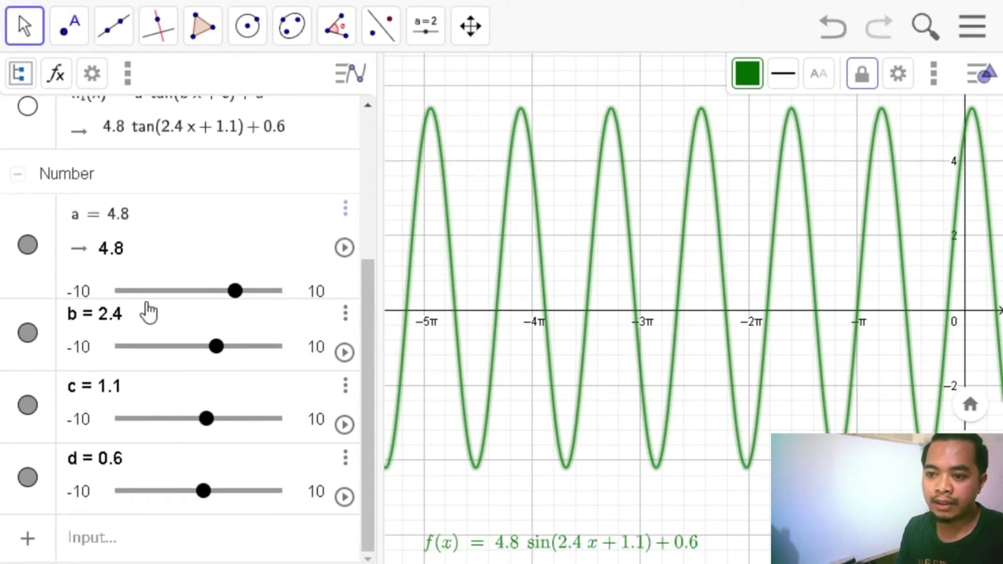
{"action": "scroll", "coordinate": [168, 305], "scroll_direction": "up", "scroll_amount": 5}
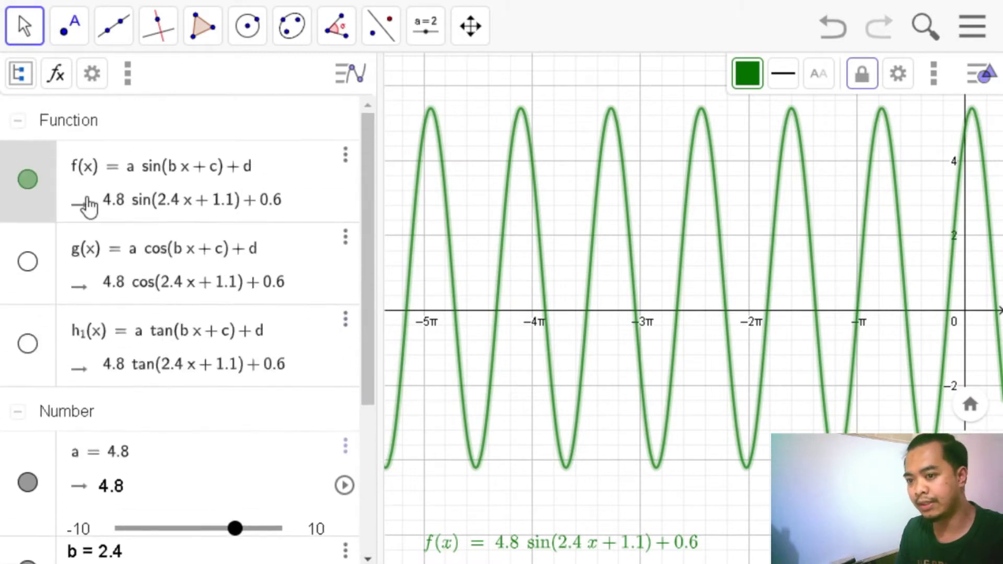
{"action": "scroll", "coordinate": [119, 288], "scroll_direction": "down", "scroll_amount": 5}
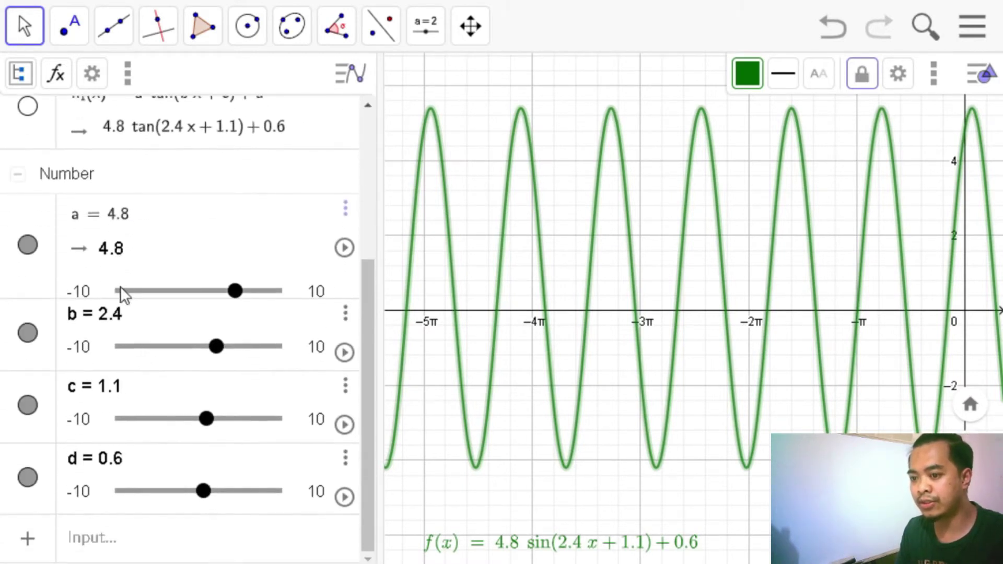
{"action": "scroll", "coordinate": [216, 261], "scroll_direction": "up", "scroll_amount": 5}
{"action": "scroll", "coordinate": [217, 302], "scroll_direction": "down", "scroll_amount": 4}
{"action": "scroll", "coordinate": [216, 303], "scroll_direction": "up", "scroll_amount": 3}
{"action": "scroll", "coordinate": [205, 248], "scroll_direction": "up", "scroll_amount": 1}
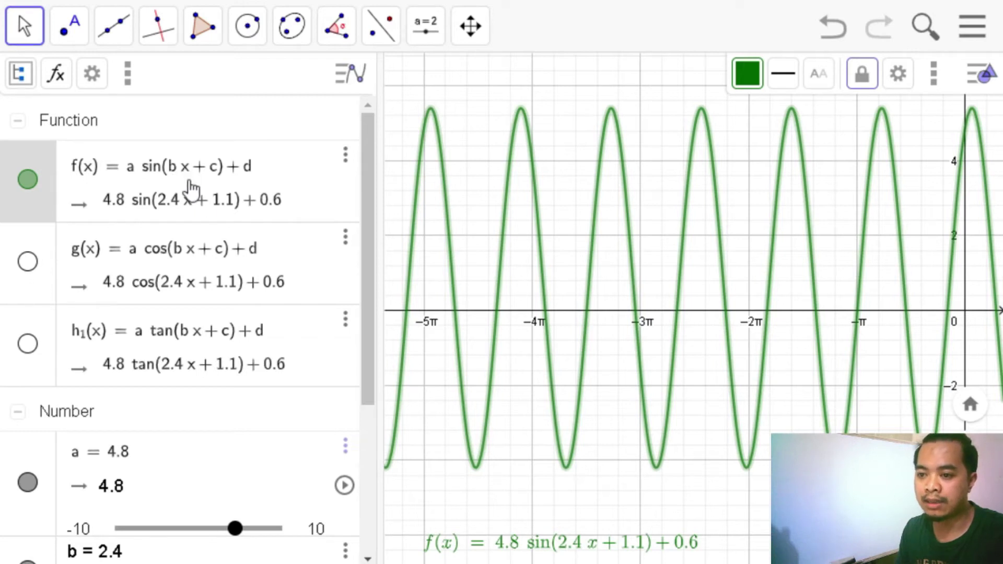
{"action": "scroll", "coordinate": [198, 381], "scroll_direction": "down", "scroll_amount": 4}
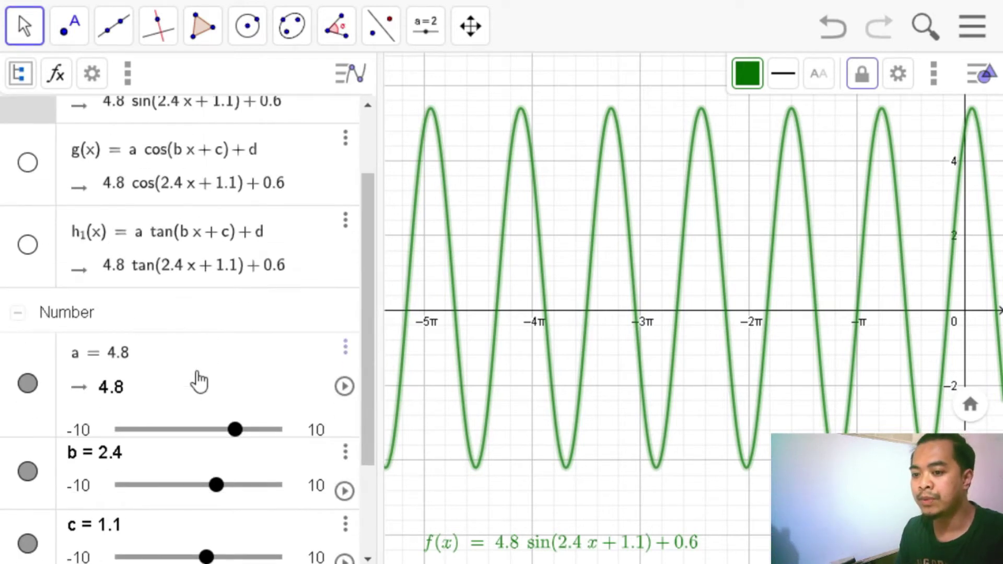
{"action": "scroll", "coordinate": [198, 381], "scroll_direction": "down", "scroll_amount": 1}
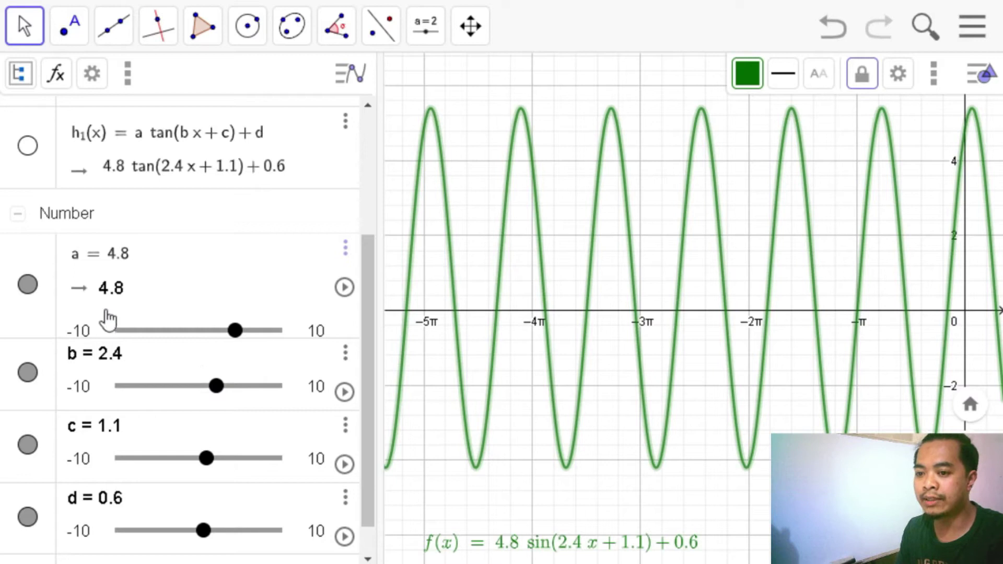
{"action": "scroll", "coordinate": [135, 363], "scroll_direction": "up", "scroll_amount": 4}
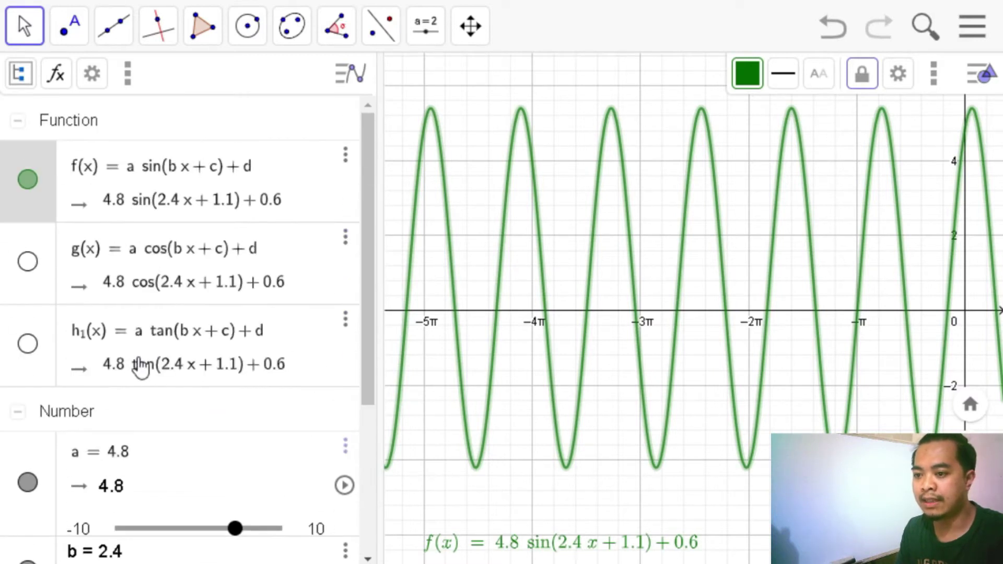
{"action": "scroll", "coordinate": [711, 290], "scroll_direction": "down", "scroll_amount": 3}
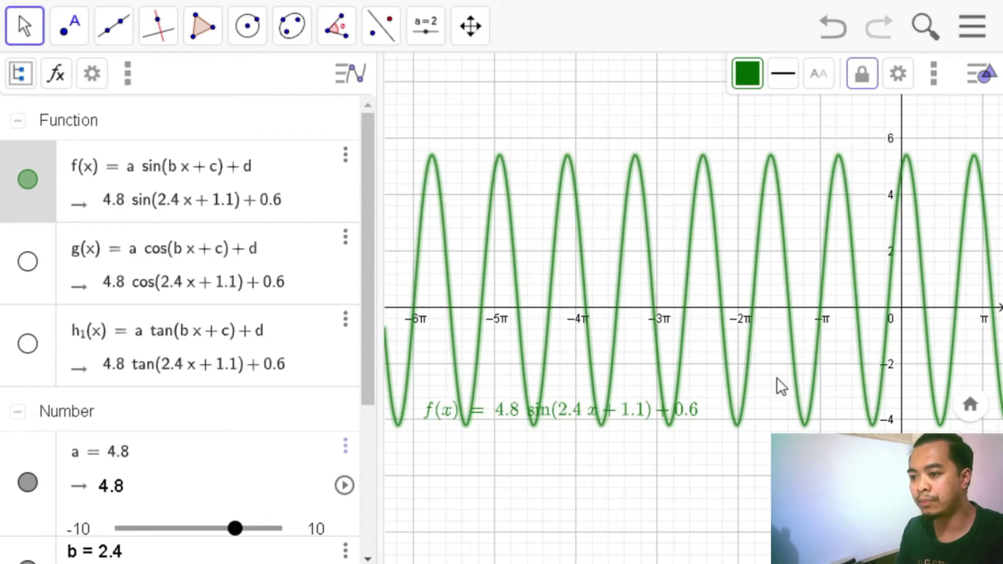
{"action": "scroll", "coordinate": [782, 418], "scroll_direction": "up", "scroll_amount": 2}
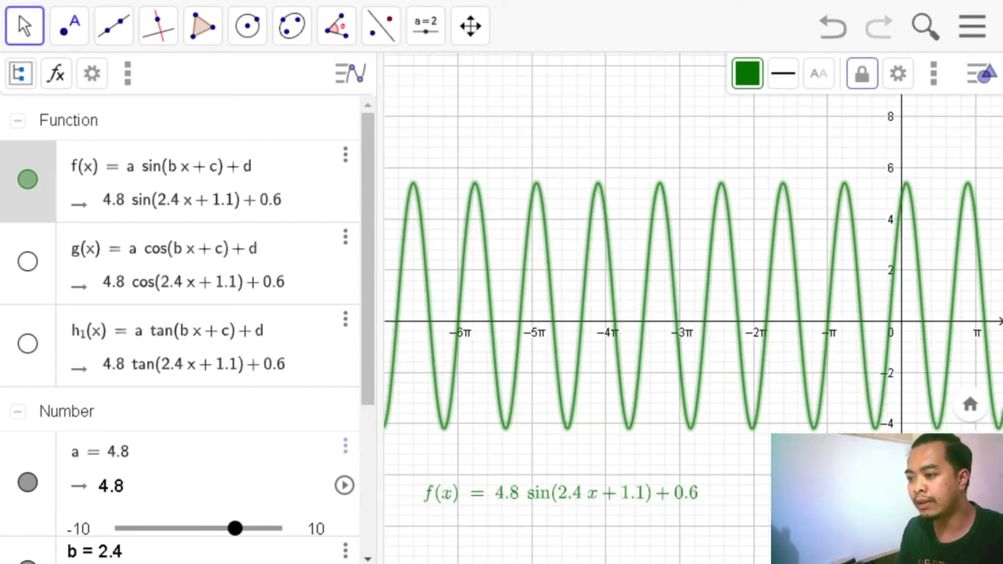
{"action": "scroll", "coordinate": [777, 412], "scroll_direction": "down", "scroll_amount": 2}
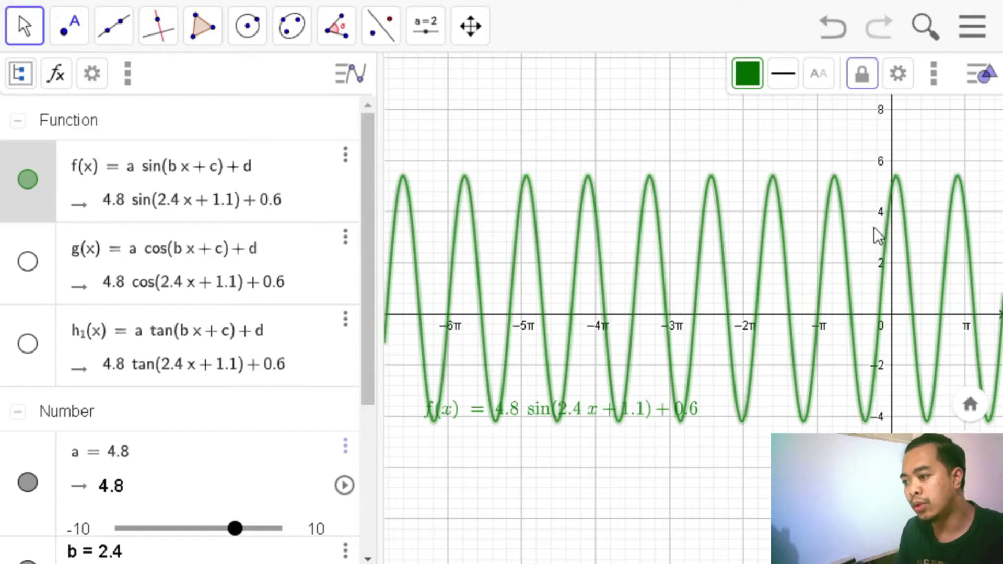
Step: Show the File menu's Download as… formats, including .ggb, PNG, SVG and PDF
{"action": "left_click", "coordinate": [973, 30]}
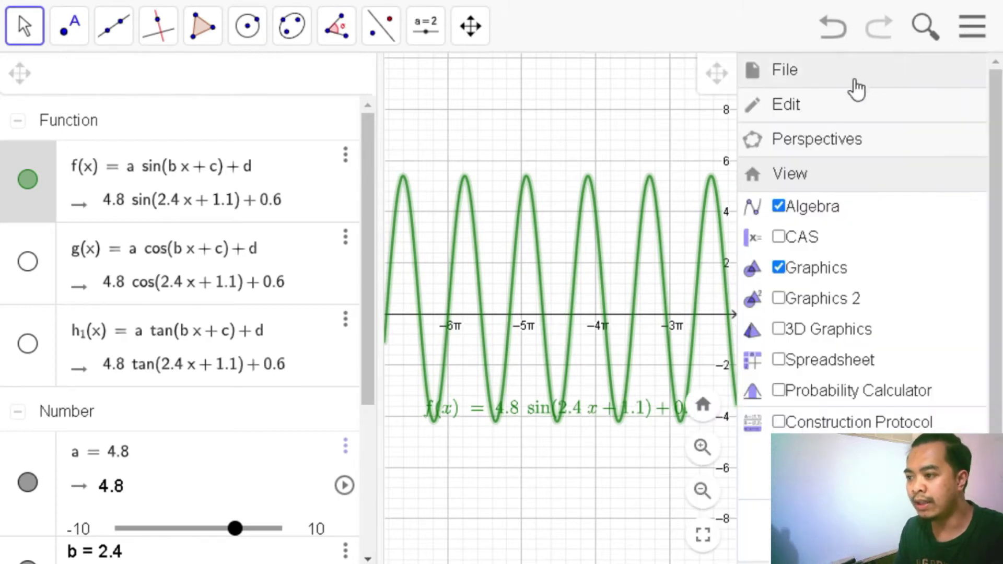
{"action": "left_click", "coordinate": [840, 83]}
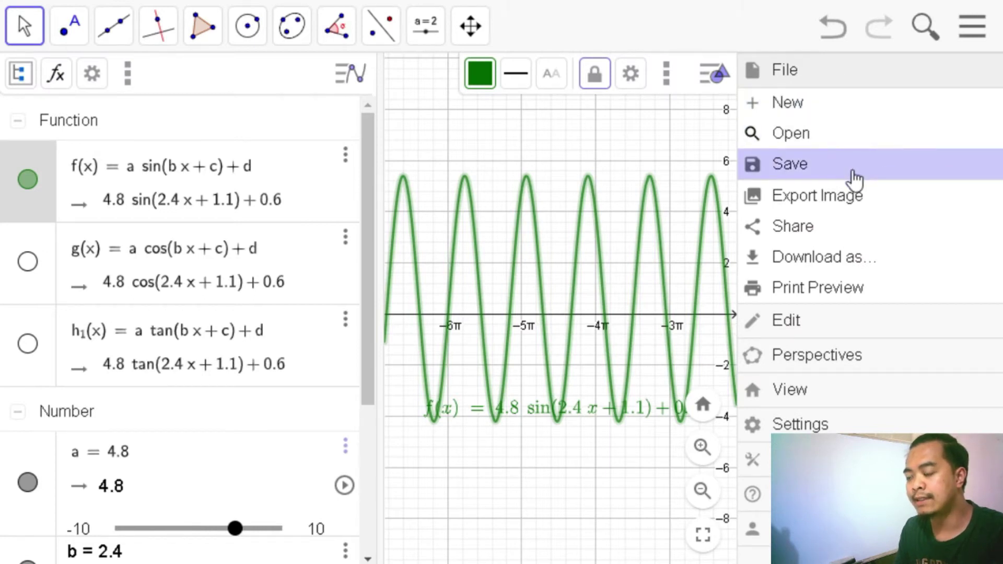
{"action": "left_click", "coordinate": [862, 267]}
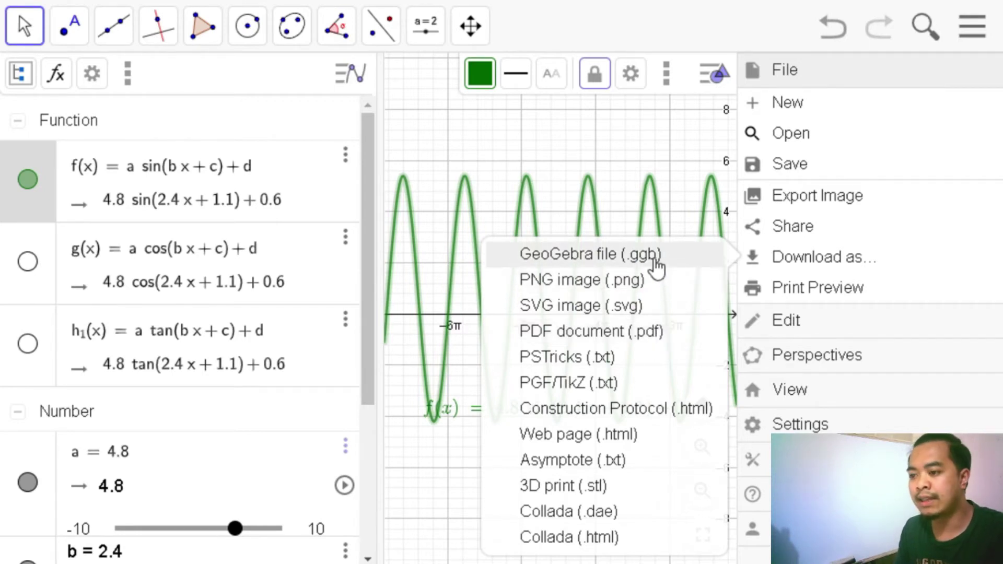
Step: Download the applet as a GeoGebra .ggb file named 'trigonometric functions', replacing sample2
{"action": "left_click", "coordinate": [657, 267]}
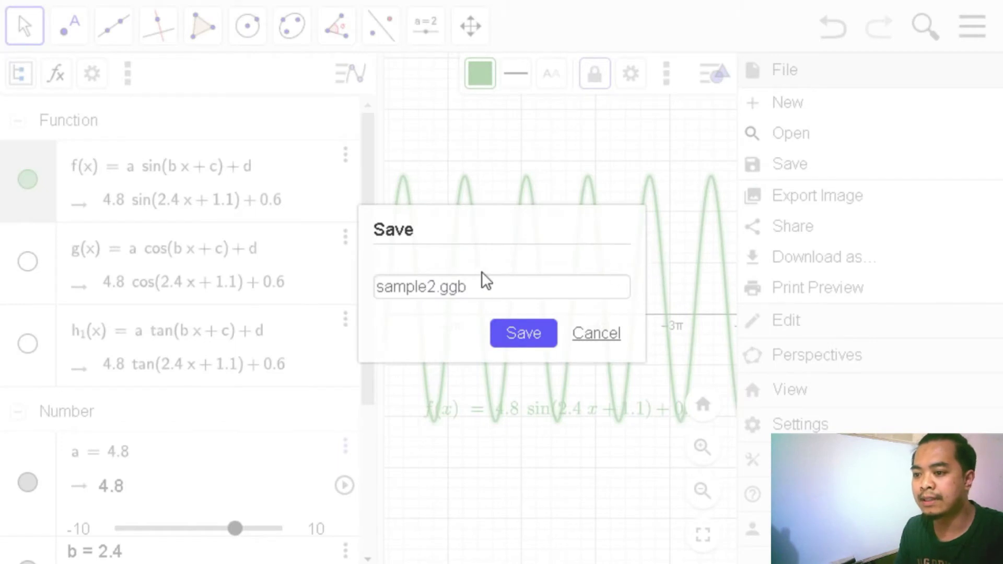
{"action": "left_click", "coordinate": [439, 287]}
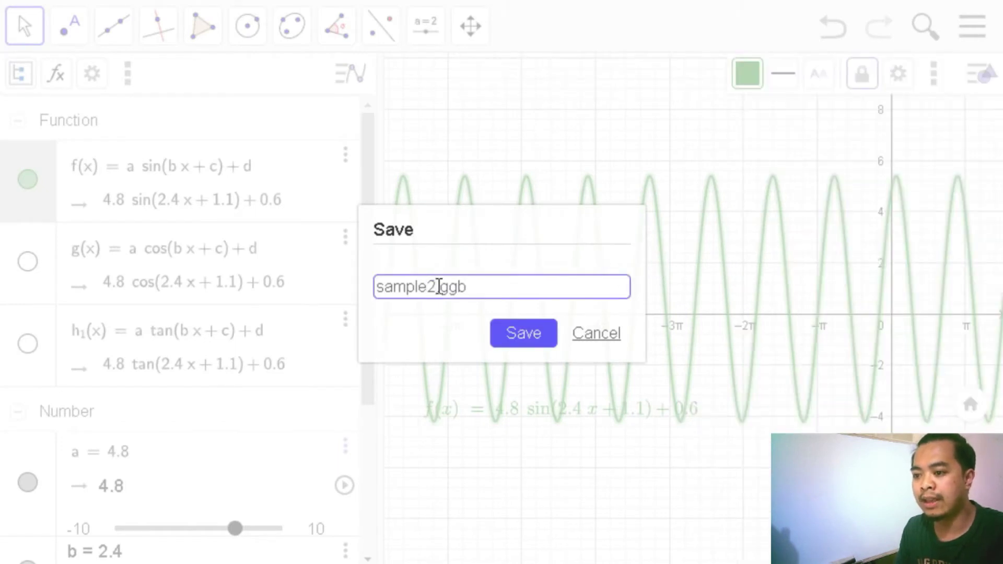
{"action": "left_click_drag", "start_coordinate": [436, 287], "coordinate": [364, 288]}
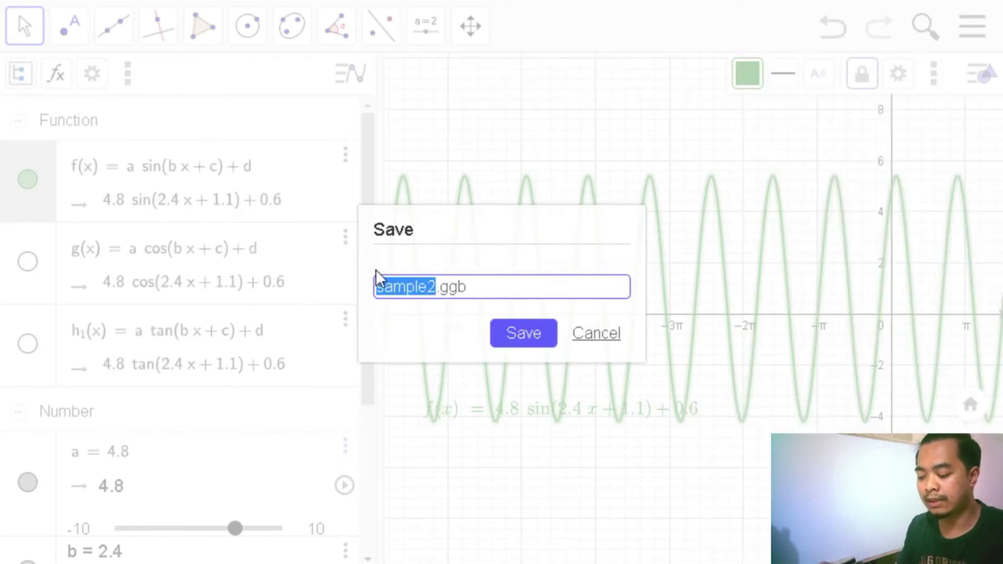
{"action": "type", "text": "trigonometric"}
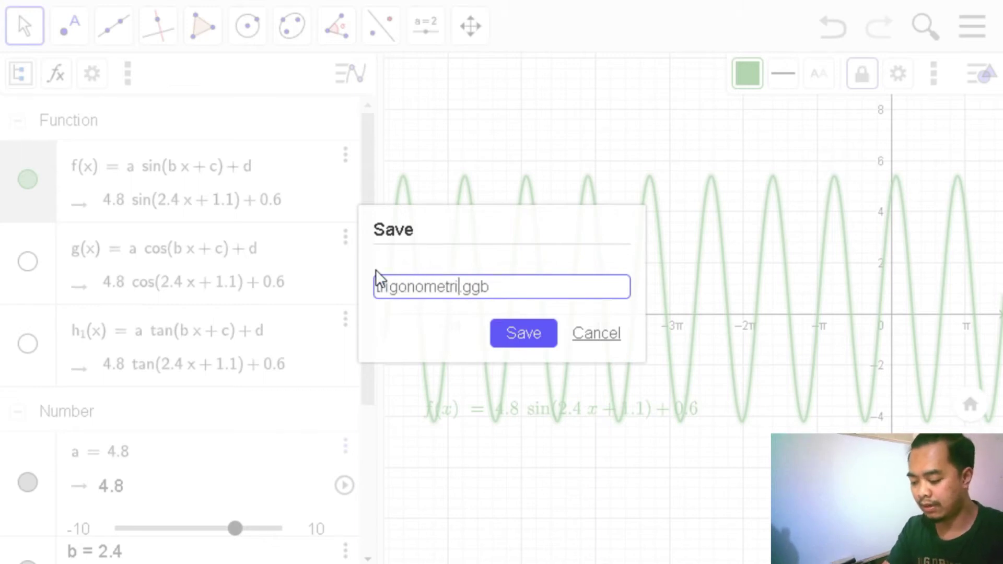
{"action": "type", "text": " functions"}
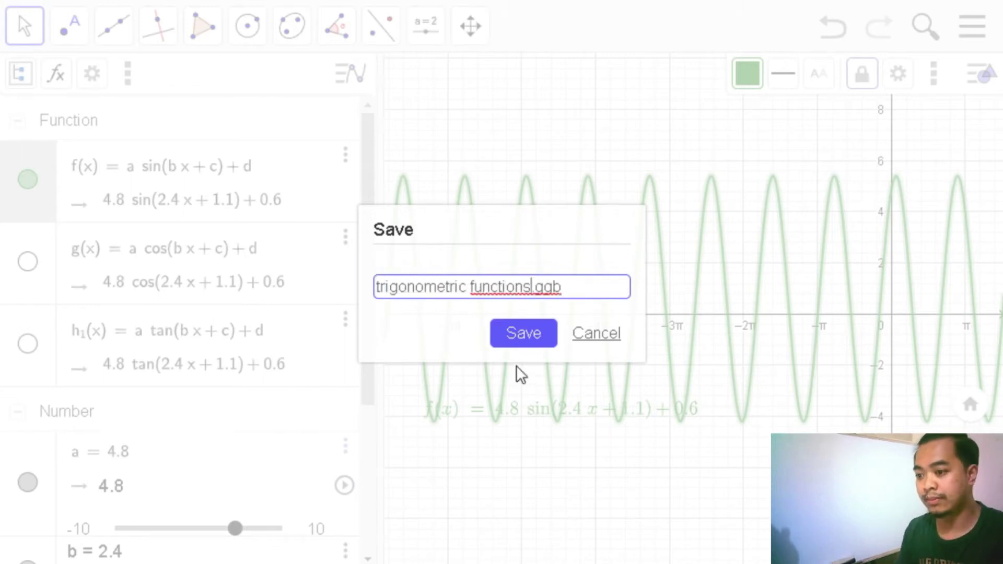
{"action": "left_click", "coordinate": [525, 343]}
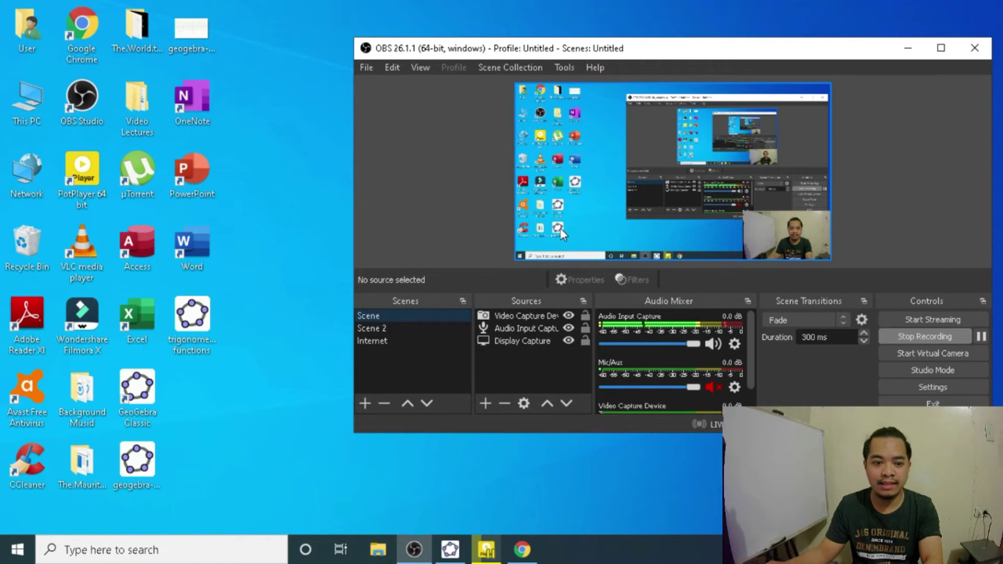
Step: Check the saved 'trigonometric functions' file on the desktop, then deselect it
{"action": "left_click", "coordinate": [576, 182]}
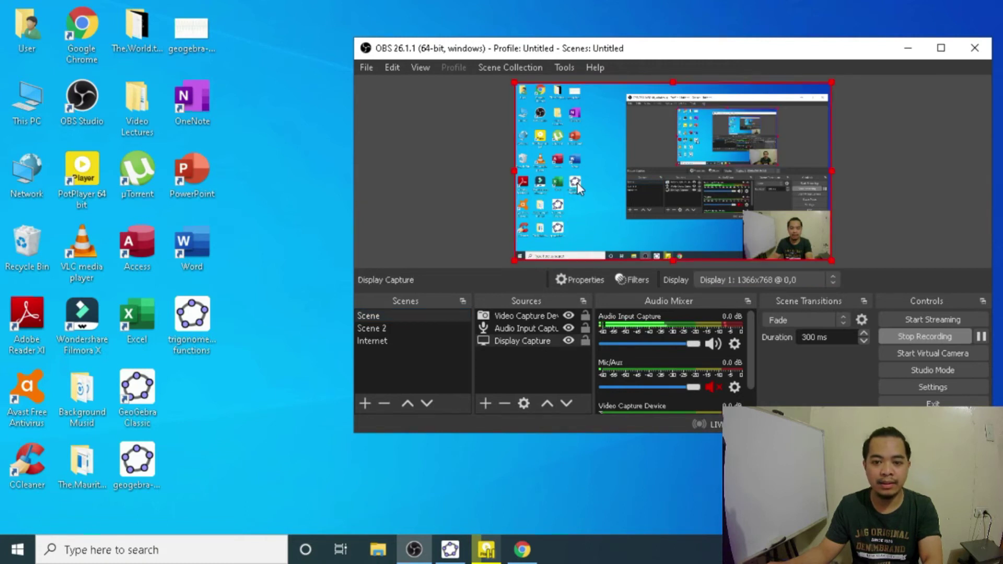
{"action": "left_click", "coordinate": [193, 327]}
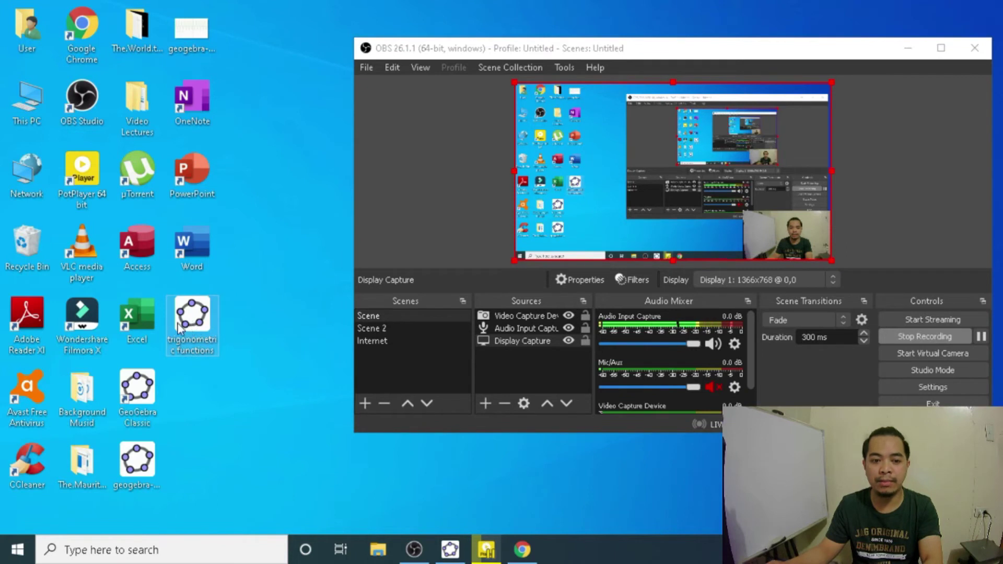
{"action": "left_click", "coordinate": [243, 310]}
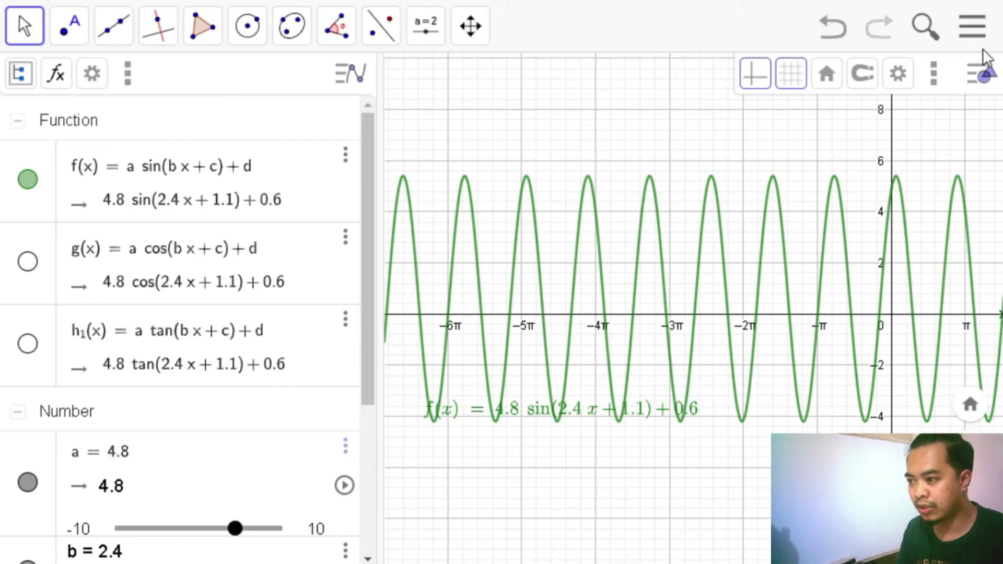
Step: Export the graph as a PNG image named 'sine graph' instead of sample2
{"action": "left_click", "coordinate": [971, 37]}
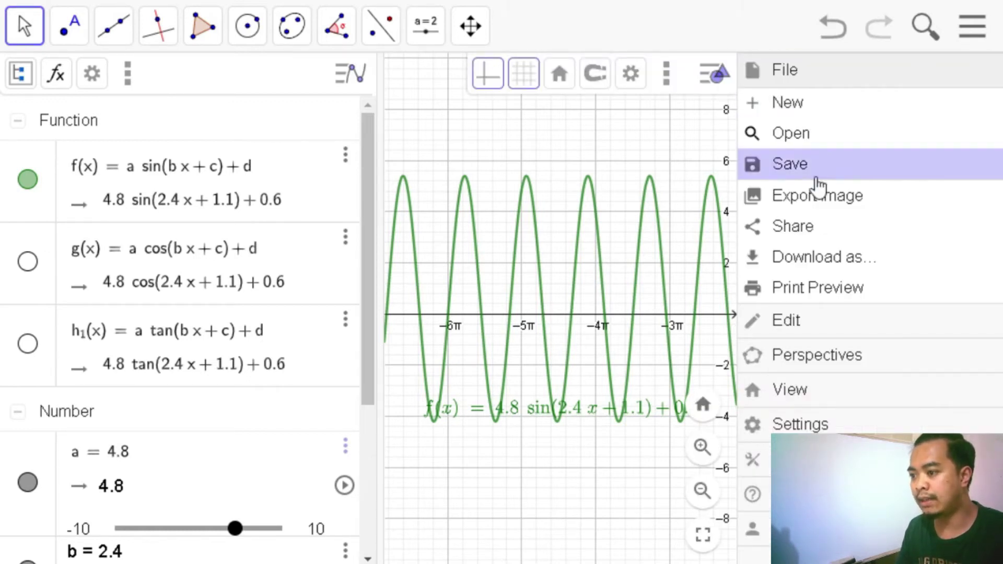
{"action": "left_click", "coordinate": [789, 262]}
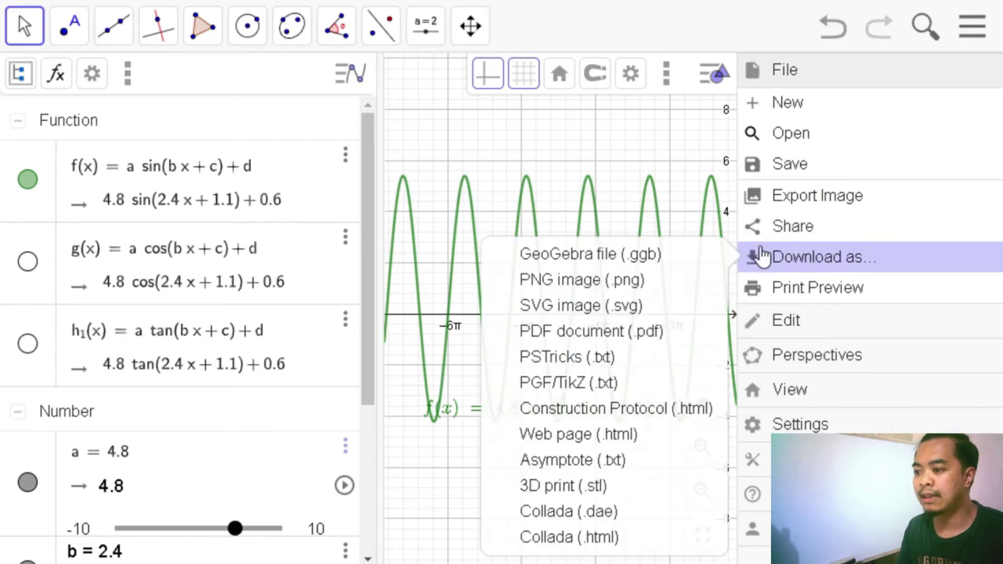
{"action": "left_click", "coordinate": [652, 285]}
{"action": "left_click_drag", "start_coordinate": [433, 287], "coordinate": [368, 285]}
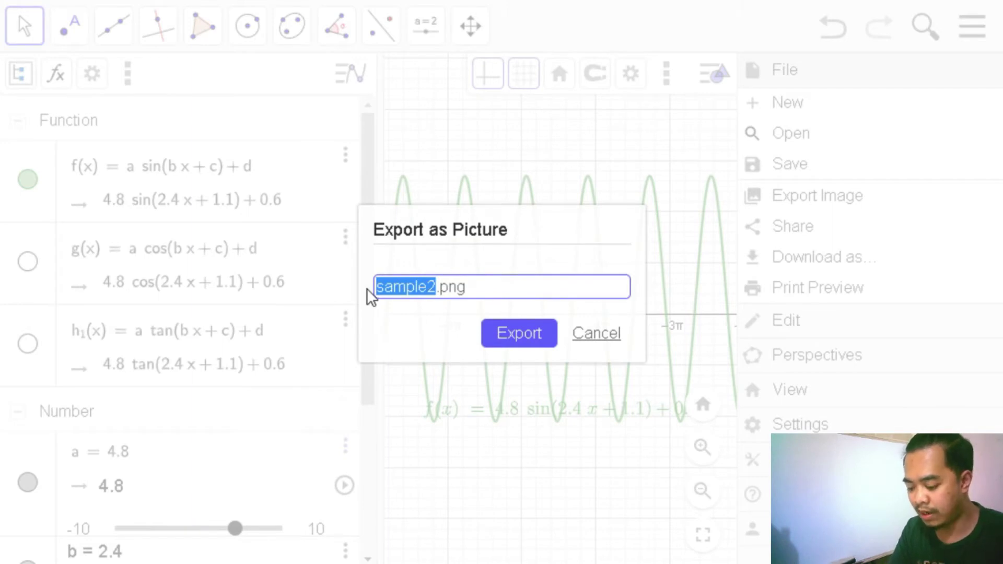
{"action": "type", "text": "sine "}
{"action": "type", "text": "graph"}
{"action": "left_click", "coordinate": [533, 334]}
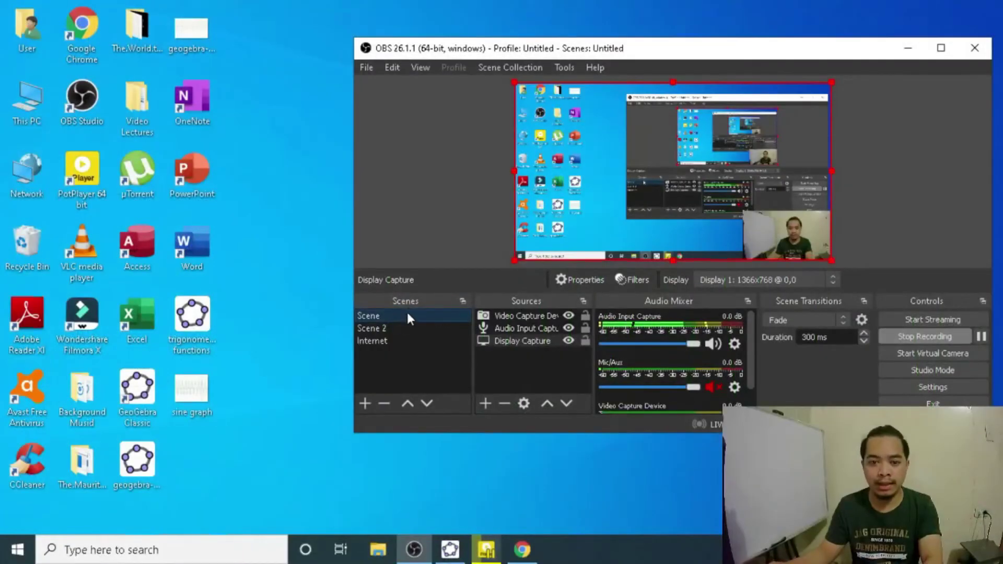
Step: Open the exported sine graph image on the desktop in Photos
{"action": "left_click", "coordinate": [188, 398]}
{"action": "double_click", "coordinate": [187, 396]}
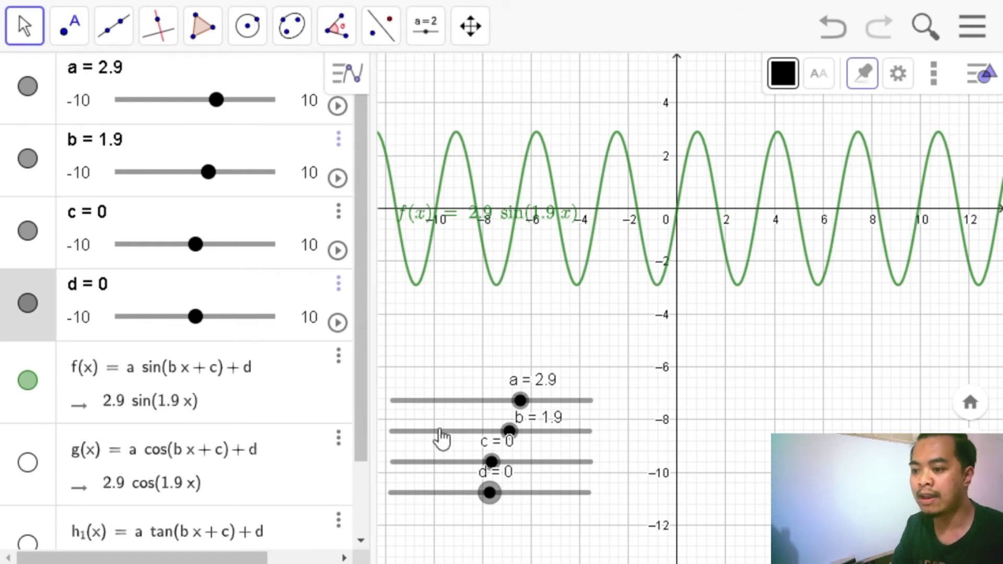
Step: Turn off the visibility of sliders a, b, c and d in the Algebra view
{"action": "left_click", "coordinate": [28, 89]}
{"action": "left_click", "coordinate": [27, 158]}
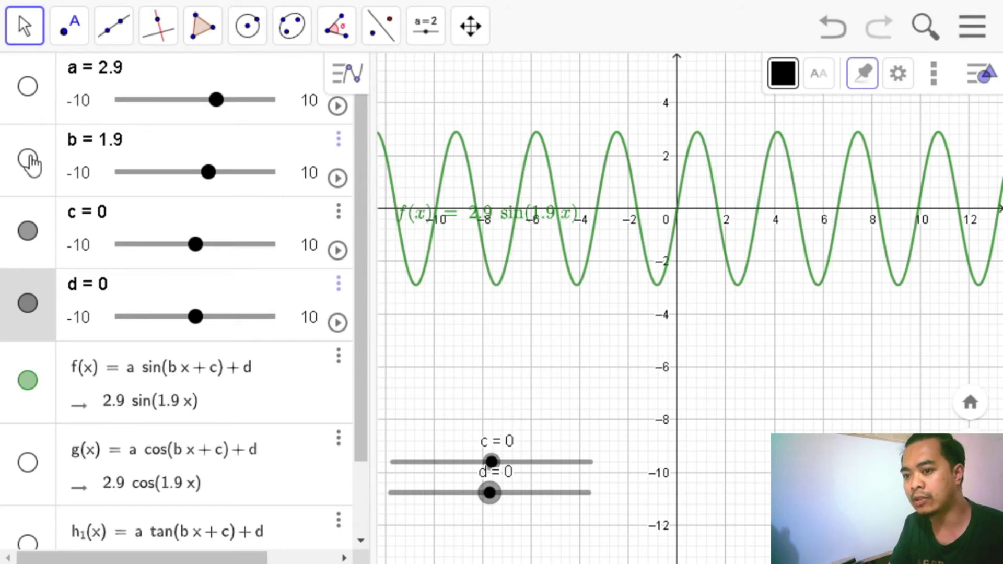
{"action": "left_click", "coordinate": [28, 231]}
{"action": "left_click", "coordinate": [27, 303]}
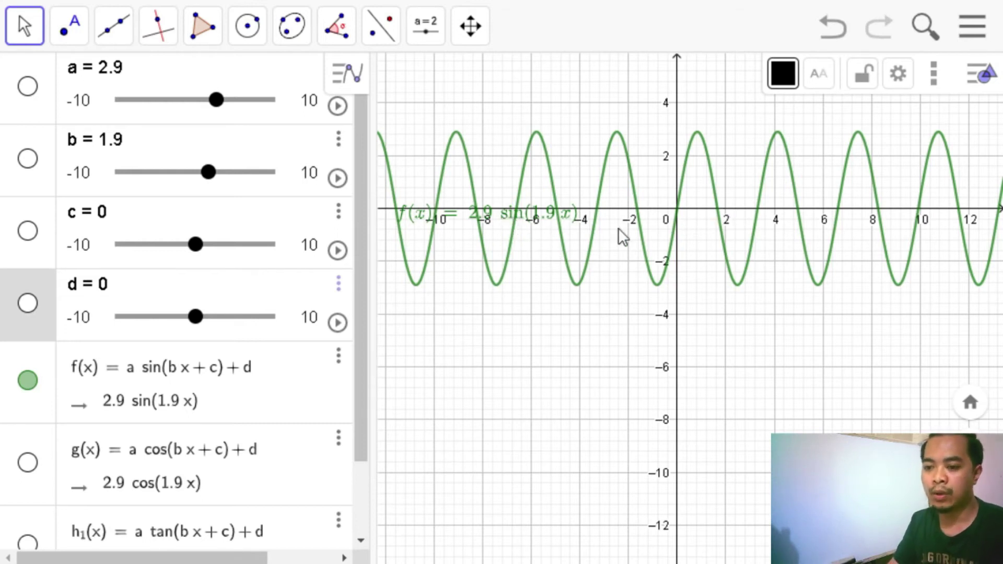
Step: Save the applet online, kept Shared, with the title 'graph of trigonometric functions'
{"action": "left_click", "coordinate": [972, 29]}
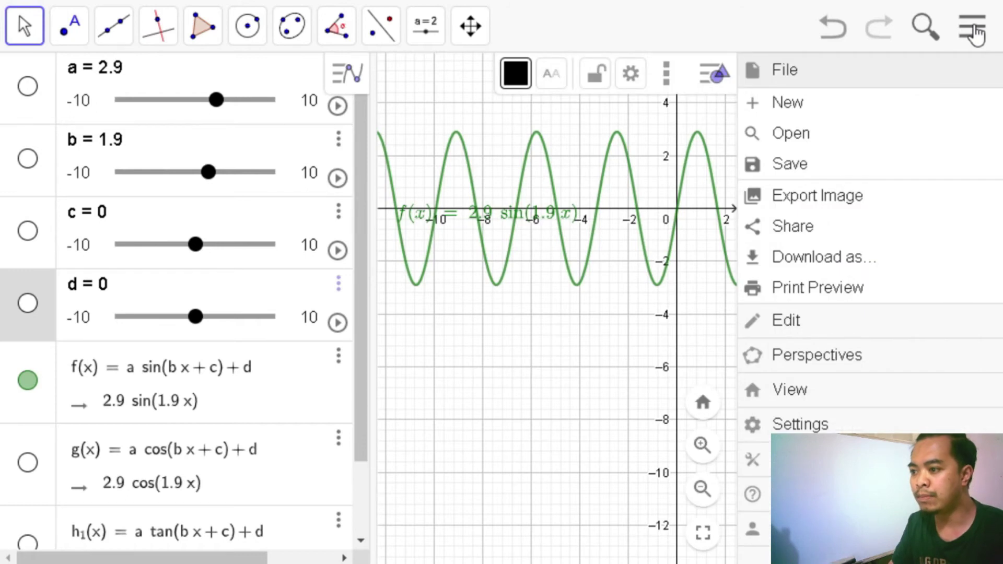
{"action": "left_click", "coordinate": [825, 166]}
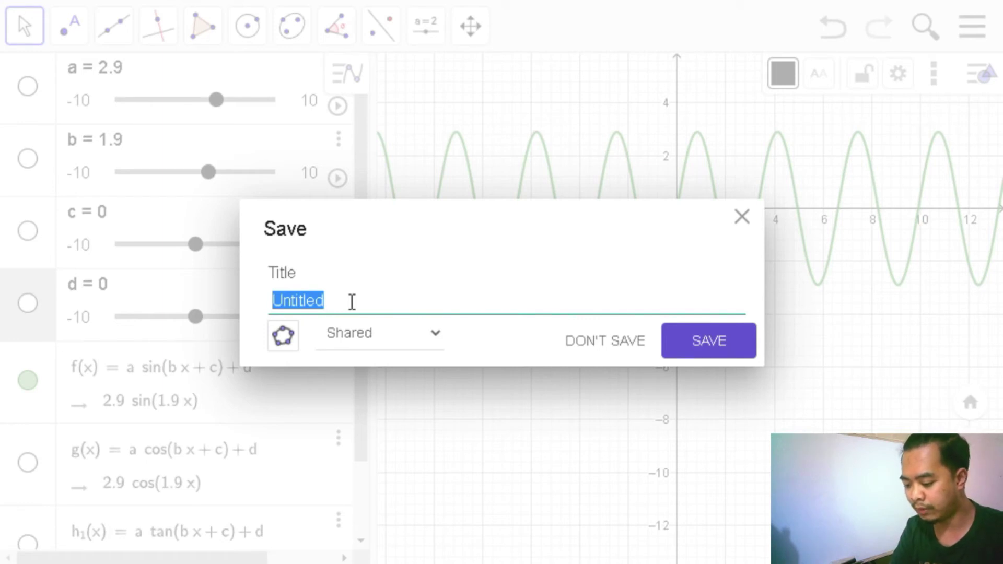
{"action": "type", "text": "grapgh"}
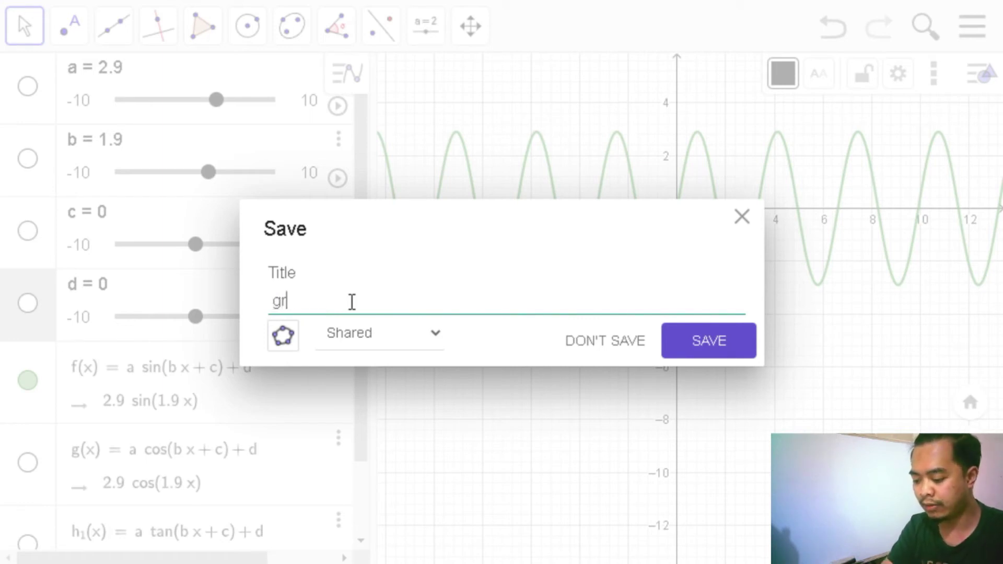
{"action": "key", "text": "BackSpace"}
{"action": "key", "text": "BackSpace"}
{"action": "type", "text": "h of trigonometric functions"}
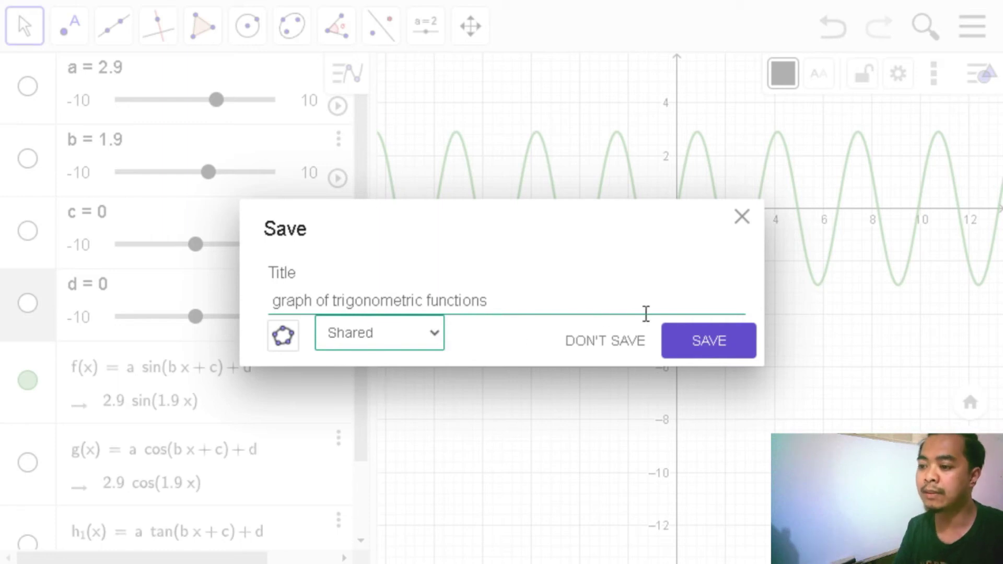
{"action": "left_click", "coordinate": [698, 344]}
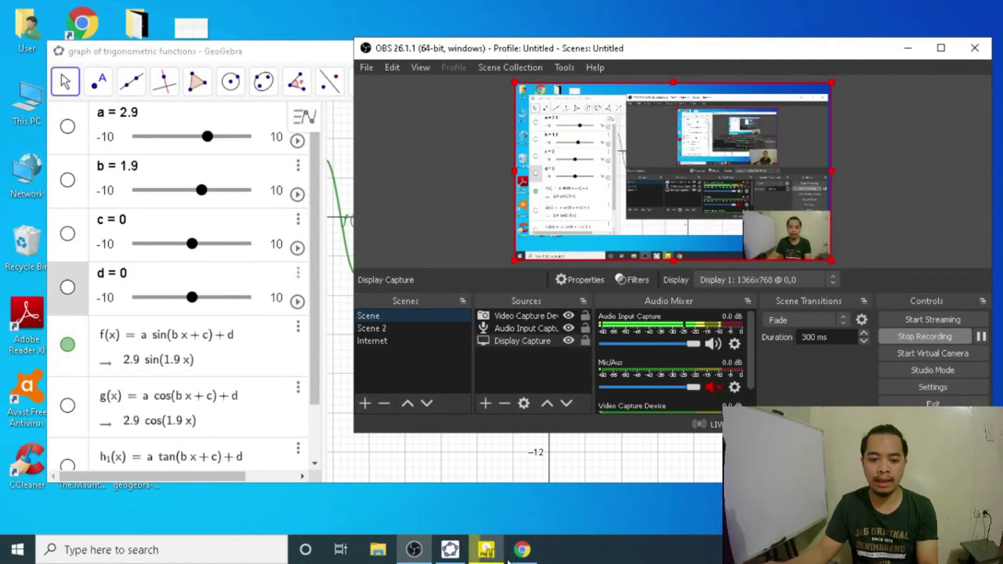
Step: Reload the GeoGebra profile page in Chrome to list the new 'graph of trigonometric functions' activity
{"action": "left_click", "coordinate": [525, 555]}
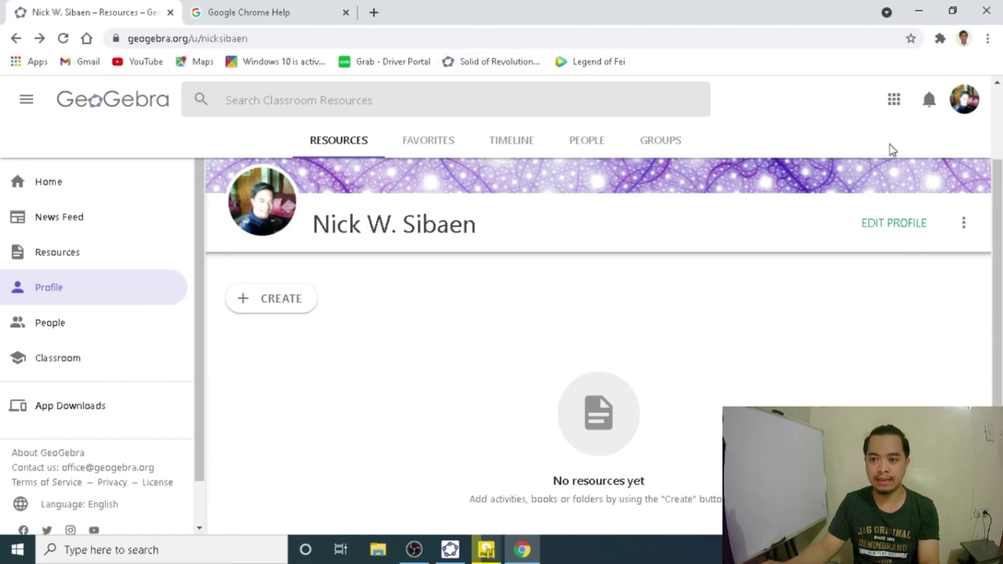
{"action": "scroll", "coordinate": [397, 327], "scroll_direction": "down", "scroll_amount": 1}
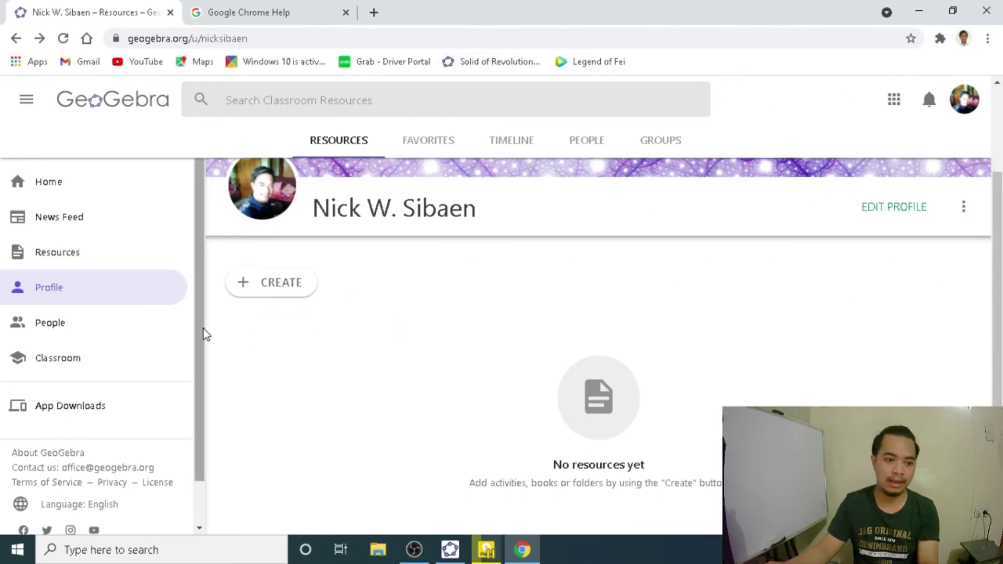
{"action": "left_click", "coordinate": [62, 38]}
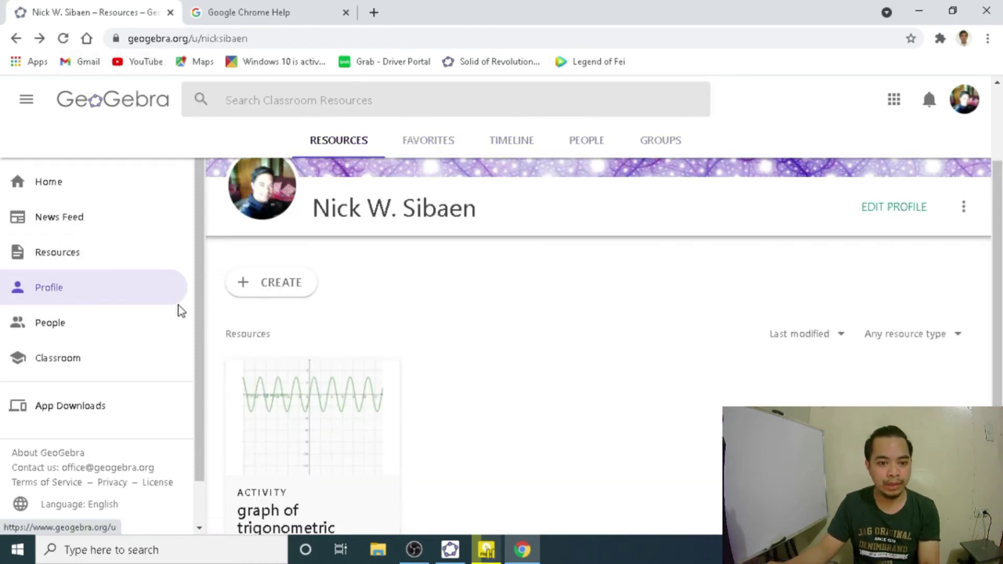
{"action": "scroll", "coordinate": [474, 408], "scroll_direction": "down", "scroll_amount": 2}
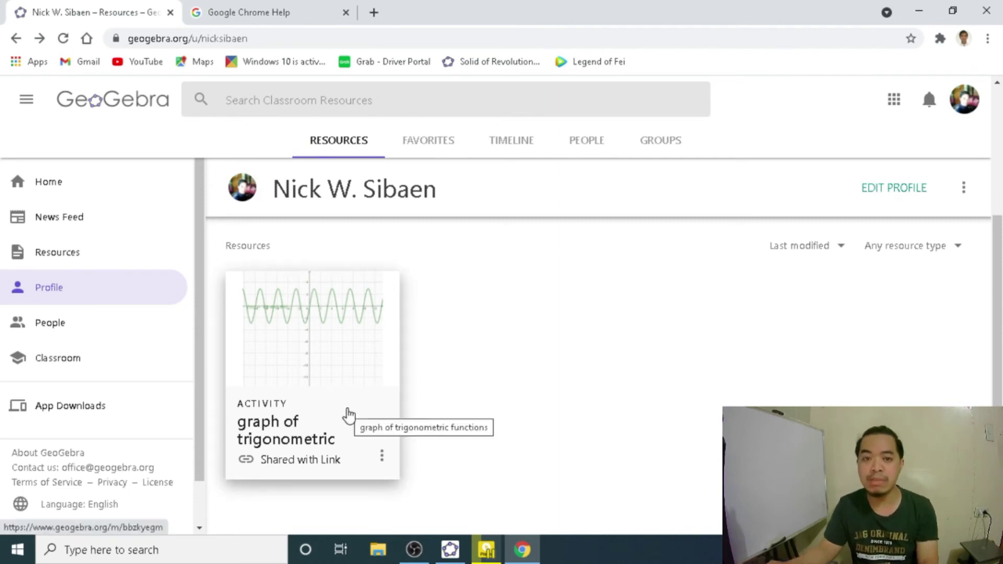
Step: Open the 'graph of trigonometric functions' activity and drag sliders to a = 1.7, b = 0.8
{"action": "left_click", "coordinate": [294, 386]}
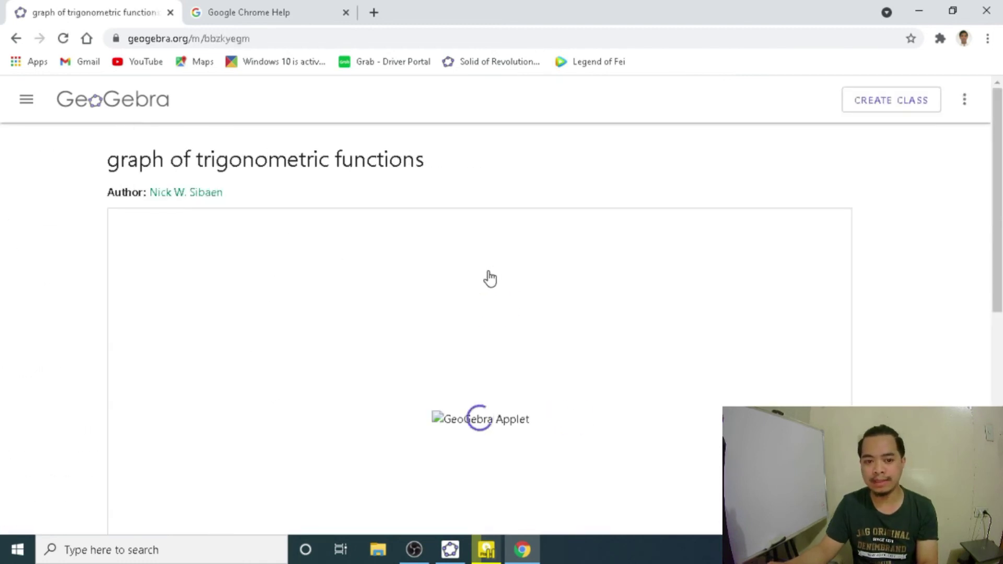
{"action": "scroll", "coordinate": [494, 313], "scroll_direction": "down", "scroll_amount": 6}
{"action": "scroll", "coordinate": [494, 315], "scroll_direction": "up", "scroll_amount": 4}
{"action": "scroll", "coordinate": [495, 320], "scroll_direction": "up", "scroll_amount": 2}
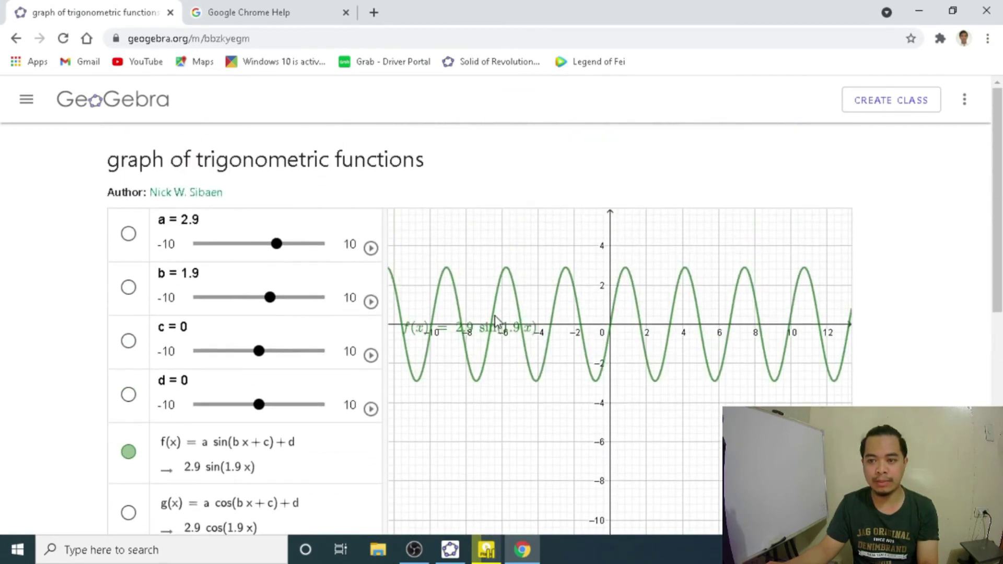
{"action": "scroll", "coordinate": [496, 320], "scroll_direction": "down", "scroll_amount": 5}
{"action": "scroll", "coordinate": [495, 321], "scroll_direction": "up", "scroll_amount": 2}
{"action": "scroll", "coordinate": [494, 324], "scroll_direction": "up", "scroll_amount": 2}
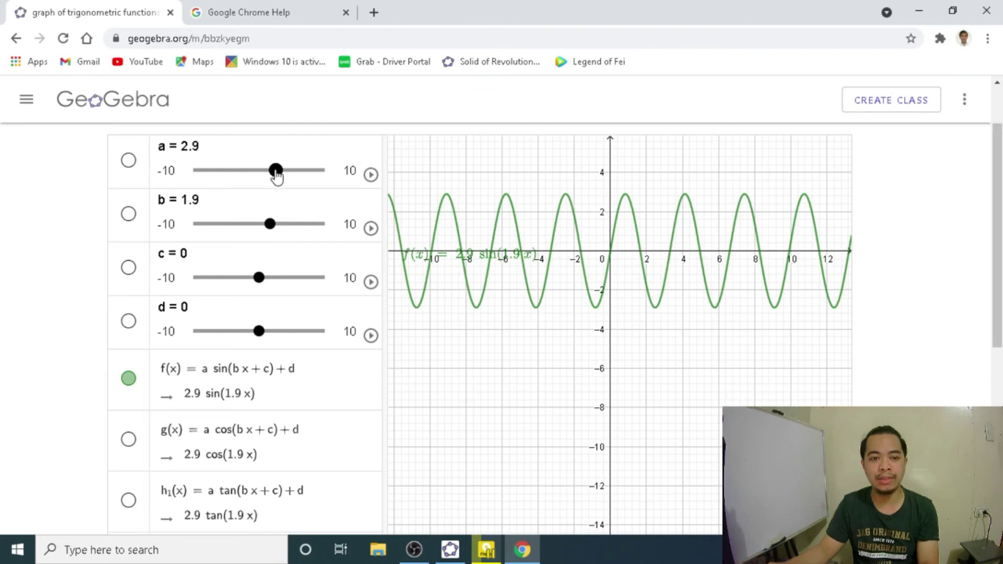
{"action": "mouse_move", "coordinate": [277, 175]}
{"action": "left_mouse_down"}
{"action": "mouse_move", "coordinate": [231, 174]}
{"action": "mouse_move", "coordinate": [277, 183]}
{"action": "mouse_move", "coordinate": [208, 179]}
{"action": "mouse_move", "coordinate": [270, 182]}
{"action": "left_mouse_up"}
{"action": "mouse_move", "coordinate": [270, 223]}
{"action": "left_mouse_down"}
{"action": "mouse_move", "coordinate": [235, 236]}
{"action": "mouse_move", "coordinate": [265, 235]}
{"action": "left_mouse_up"}
Step: Toggle the f(x), g(x) and h1(x) curves to compare them, leaving only the tangent shown
{"action": "left_click", "coordinate": [130, 378]}
{"action": "left_click", "coordinate": [130, 441]}
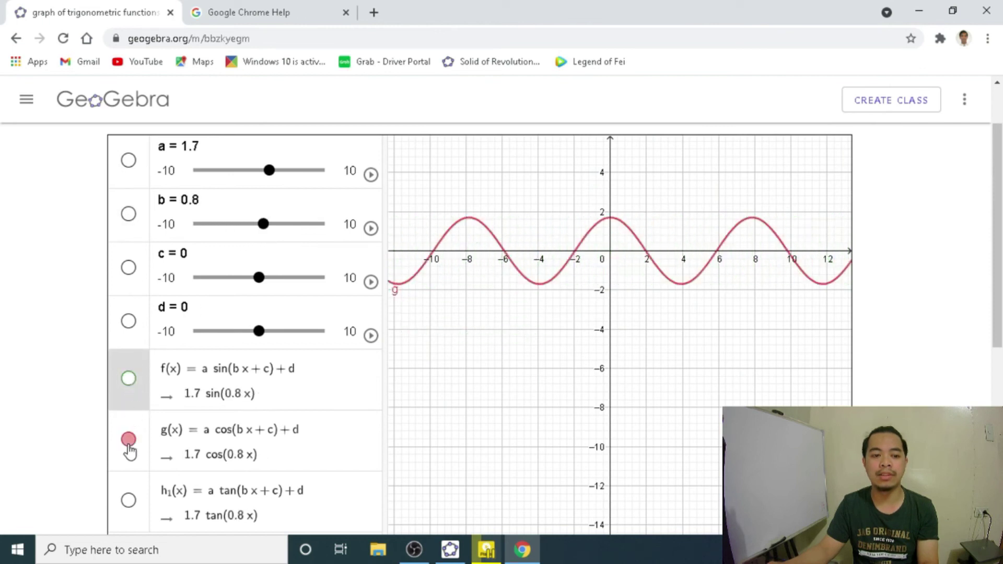
{"action": "scroll", "coordinate": [181, 421], "scroll_direction": "down", "scroll_amount": 1}
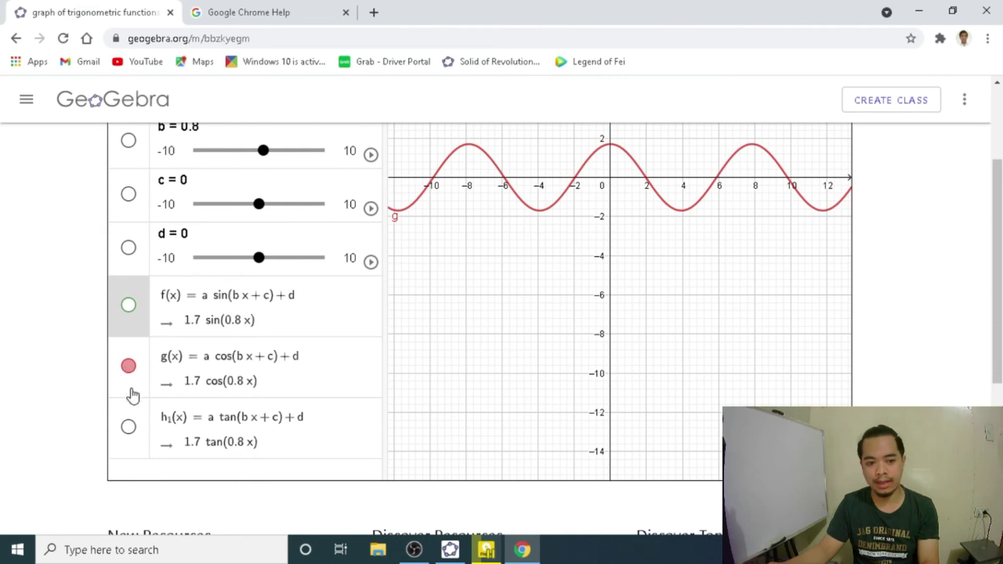
{"action": "left_click", "coordinate": [127, 307]}
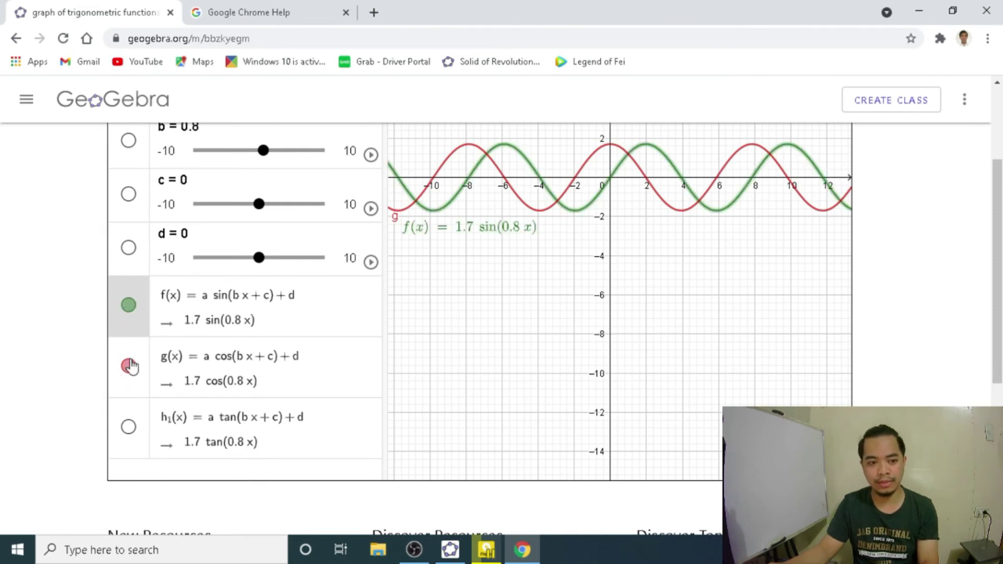
{"action": "left_click", "coordinate": [128, 366]}
{"action": "left_click", "coordinate": [130, 307]}
{"action": "left_click", "coordinate": [129, 426]}
{"action": "left_click", "coordinate": [129, 368]}
{"action": "left_click", "coordinate": [128, 365]}
{"action": "left_click", "coordinate": [128, 308]}
{"action": "left_click", "coordinate": [128, 365]}
{"action": "left_click", "coordinate": [127, 413]}
{"action": "left_click", "coordinate": [128, 365]}
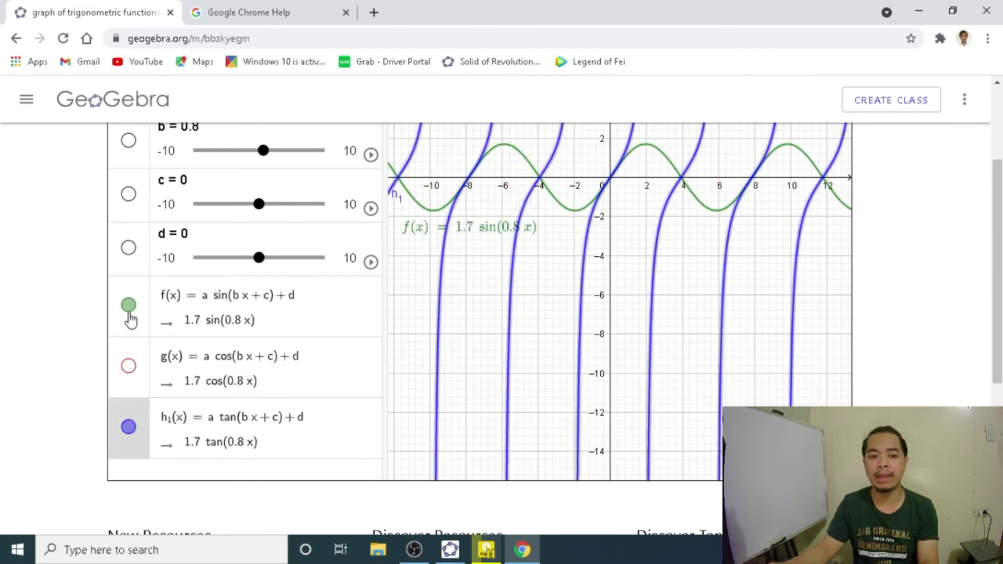
{"action": "left_click", "coordinate": [128, 306]}
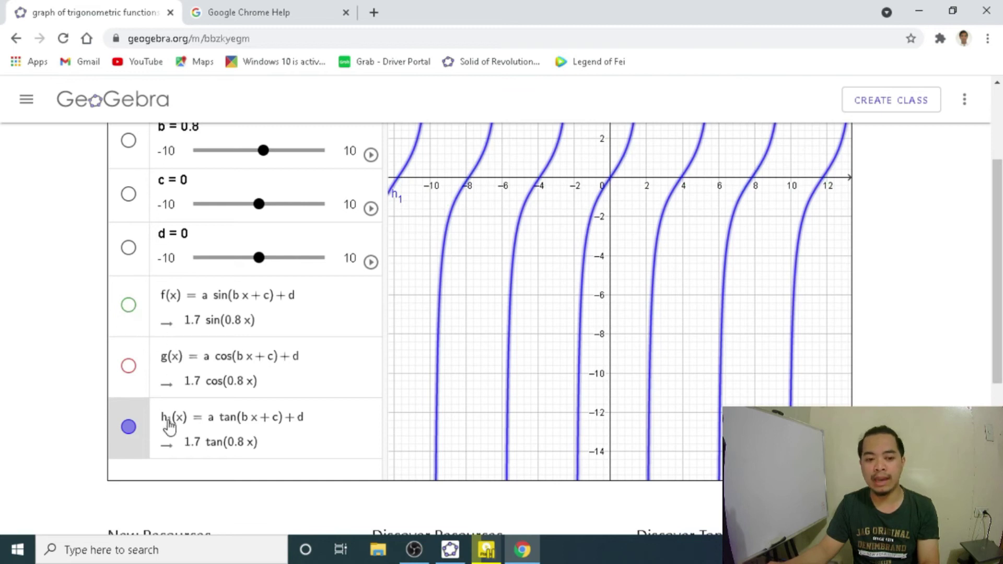
Step: Zoom the graph out and in, then go back to the profile's resources page
{"action": "scroll", "coordinate": [99, 271], "scroll_direction": "up", "scroll_amount": 3}
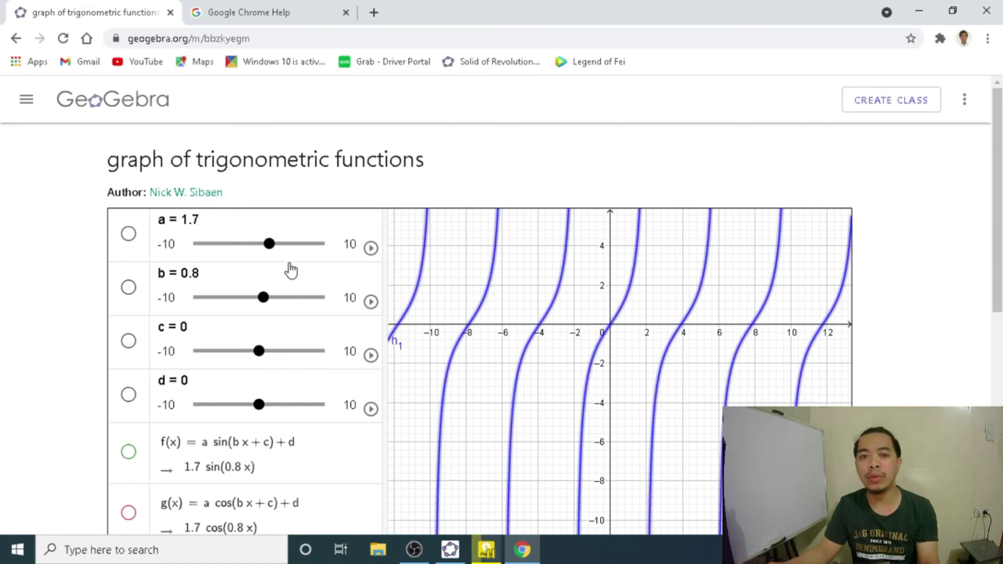
{"action": "scroll", "coordinate": [294, 265], "scroll_direction": "down", "scroll_amount": 3}
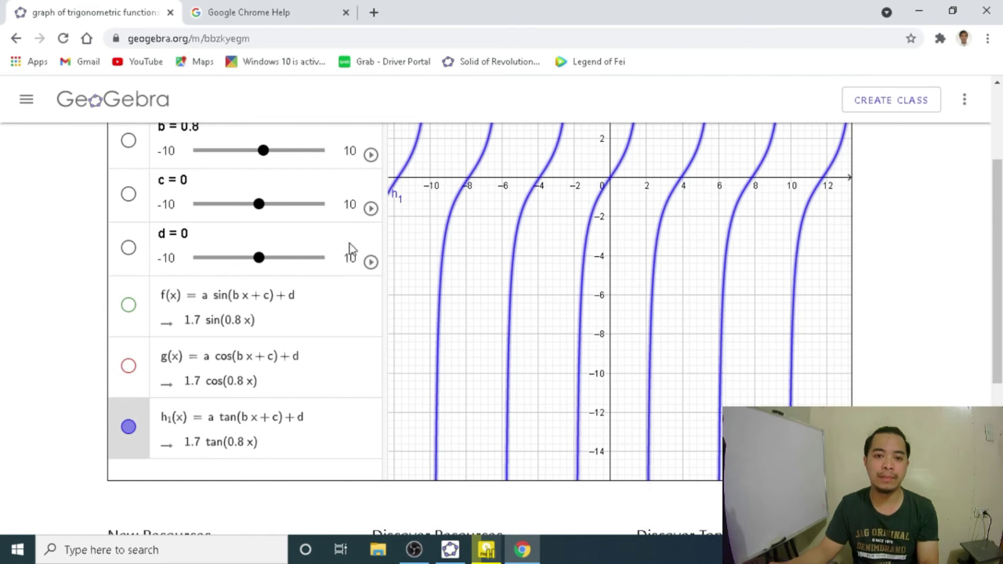
{"action": "scroll", "coordinate": [366, 256], "scroll_direction": "up", "scroll_amount": 2}
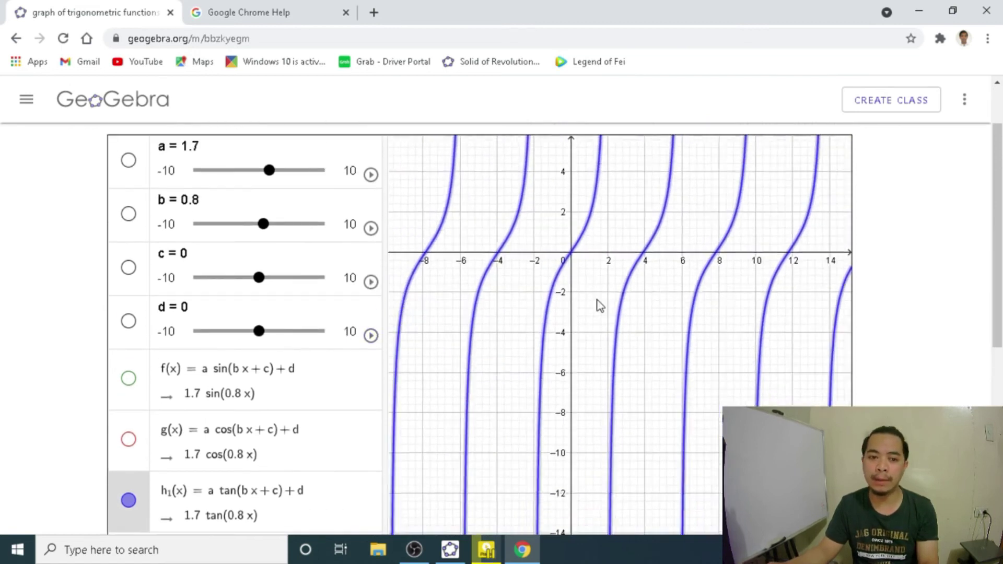
{"action": "scroll", "coordinate": [605, 303], "scroll_direction": "down", "scroll_amount": 3}
{"action": "scroll", "coordinate": [505, 337], "scroll_direction": "down", "scroll_amount": 2}
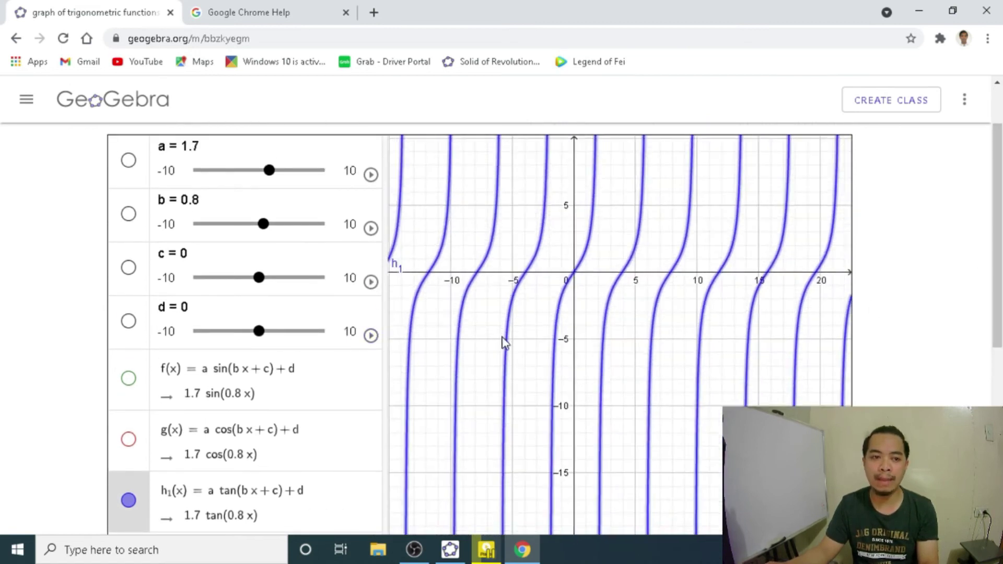
{"action": "key", "text": "alt+Left"}
Step: Copy the activity's share link from its sharing options
{"action": "left_click", "coordinate": [383, 456]}
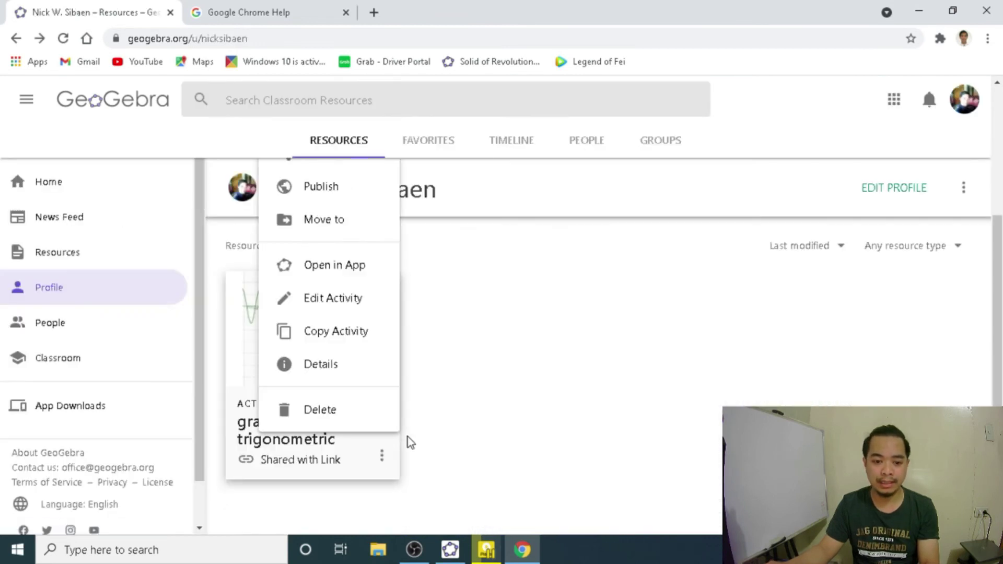
{"action": "left_click", "coordinate": [383, 457]}
{"action": "left_click", "coordinate": [383, 458]}
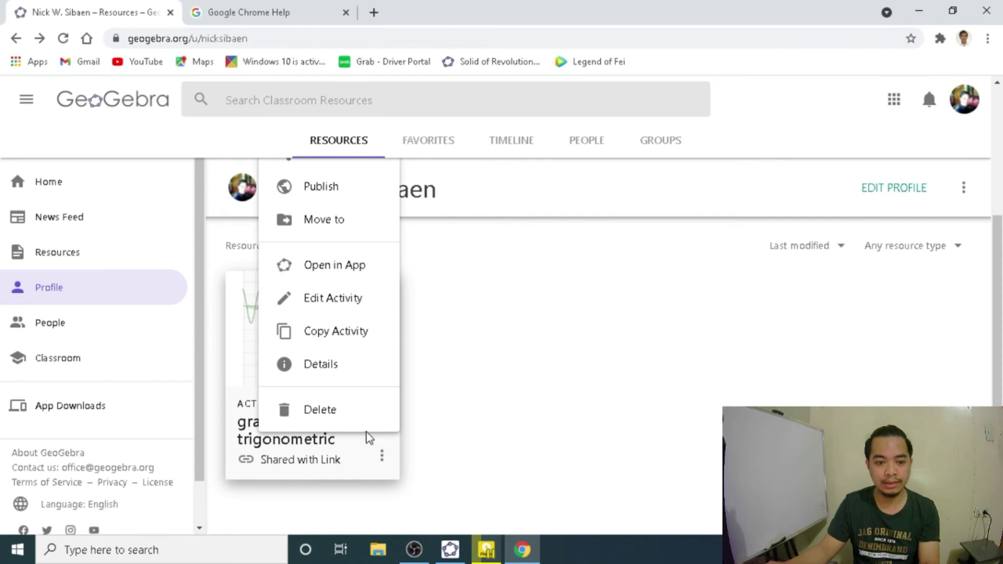
{"action": "scroll", "coordinate": [363, 314], "scroll_direction": "up", "scroll_amount": 3}
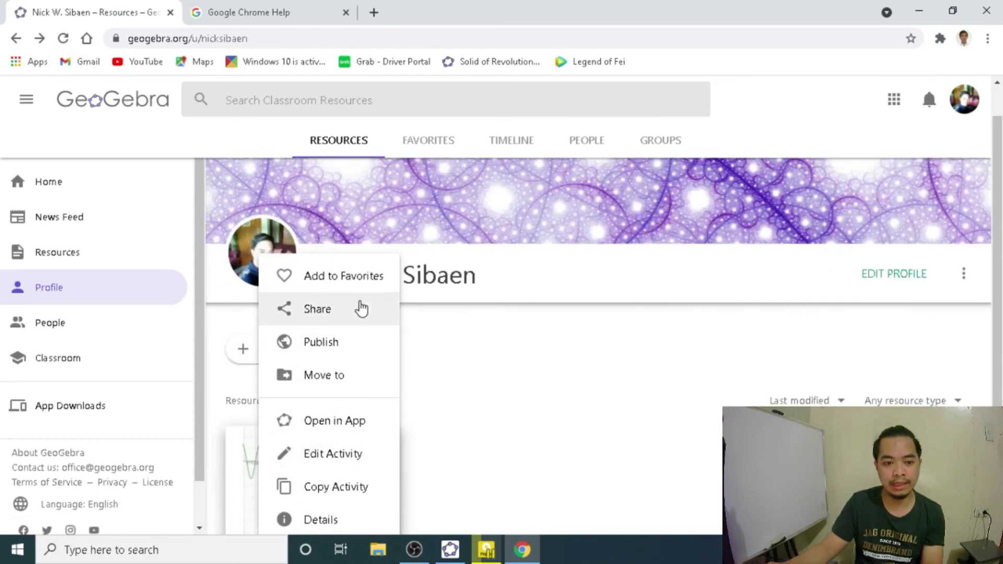
{"action": "left_click", "coordinate": [313, 311]}
{"action": "key", "text": "ctrl+c"}
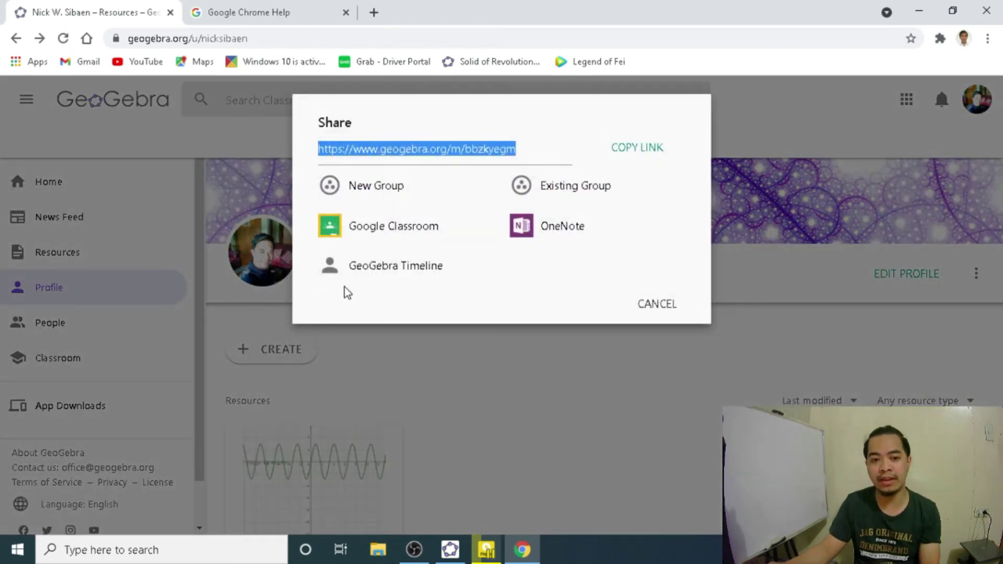
{"action": "left_click", "coordinate": [637, 149]}
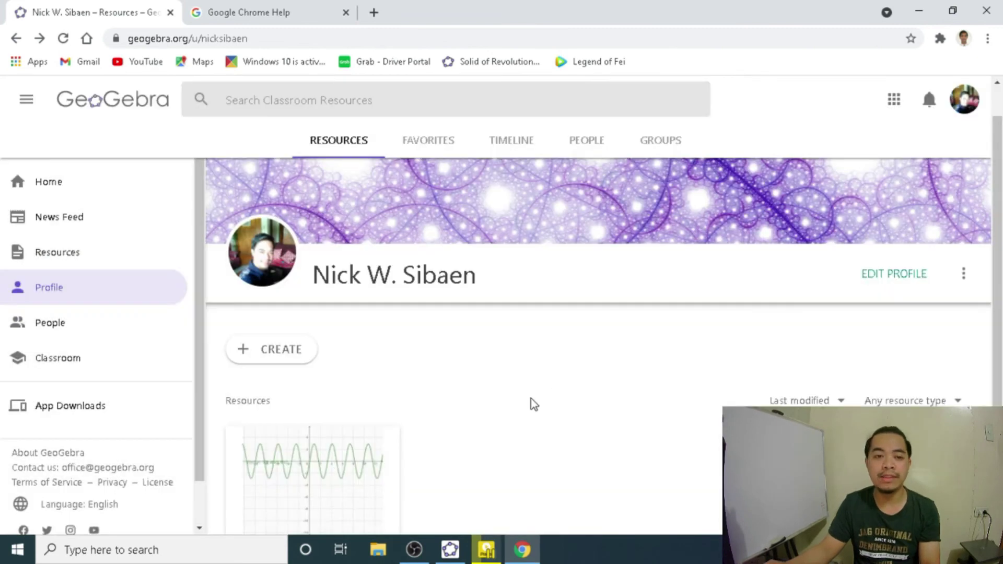
Step: Load the copied activity link in a new browser tab, then close the applet page
{"action": "left_click", "coordinate": [302, 8]}
{"action": "left_click", "coordinate": [374, 12]}
{"action": "left_click", "coordinate": [319, 37]}
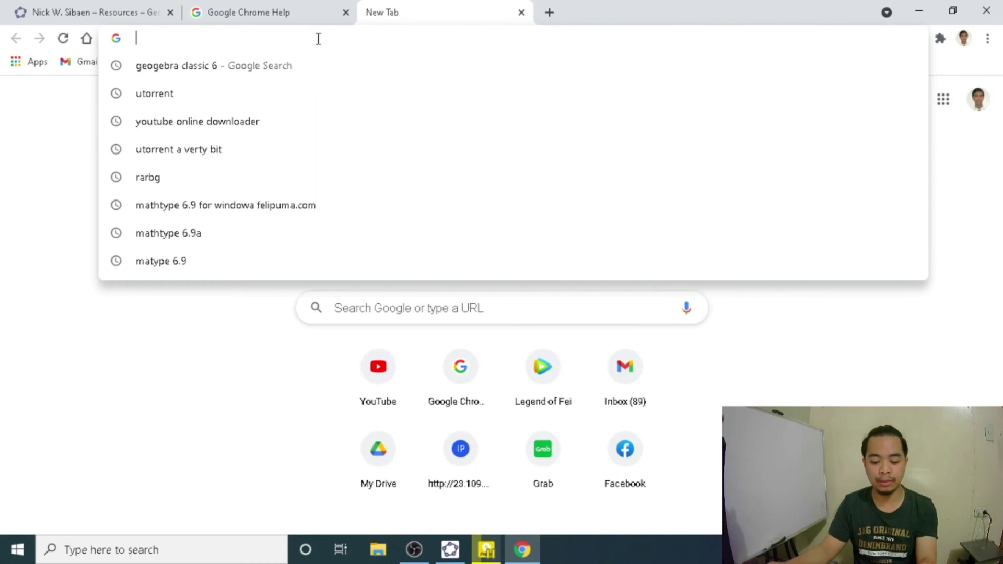
{"action": "key", "text": "ctrl+v"}
{"action": "key", "text": "Return"}
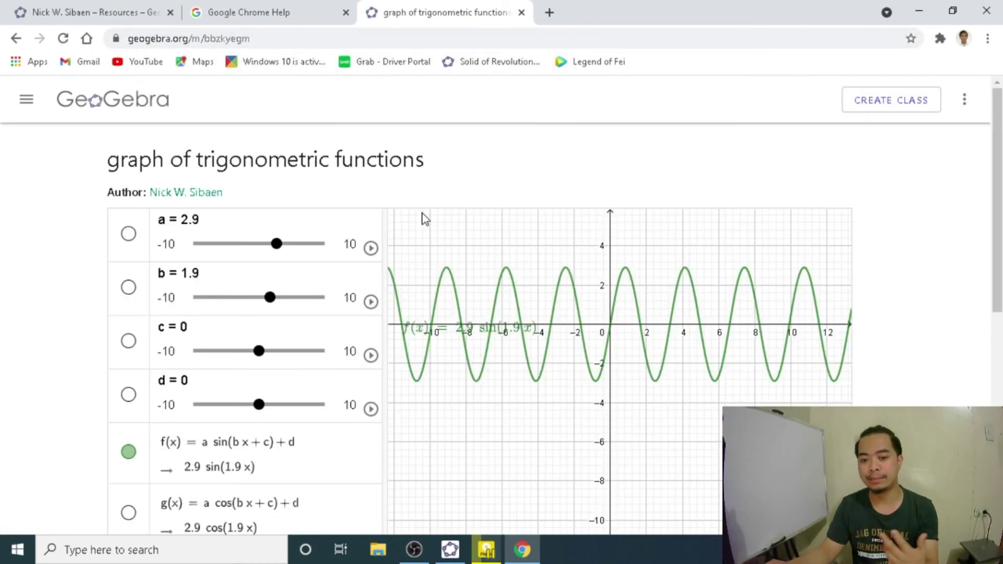
{"action": "left_click", "coordinate": [524, 15]}
Step: Back in GeoGebra Classic, turn on the visibility of sliders a, b, c and d
{"action": "left_click", "coordinate": [103, 10]}
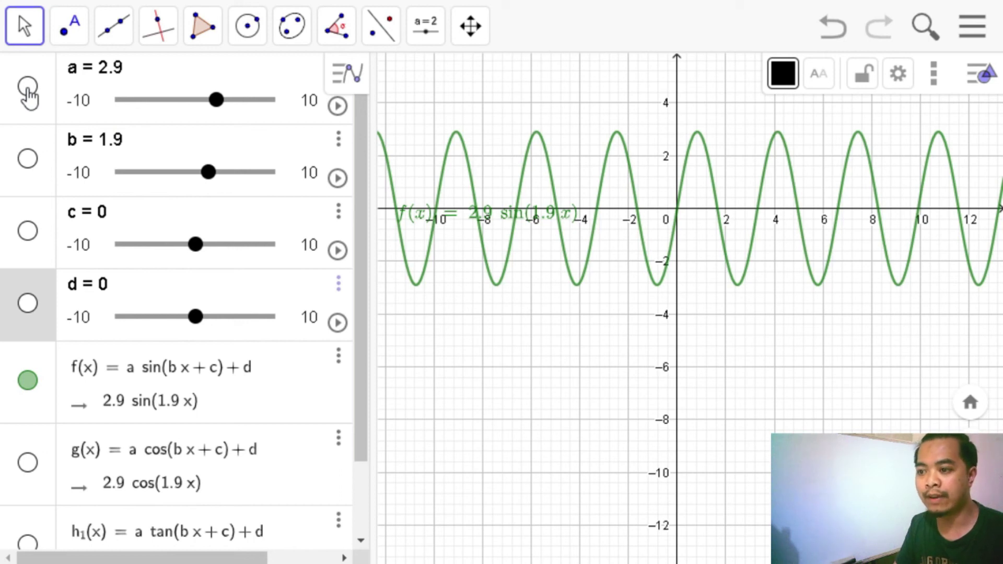
{"action": "scroll", "coordinate": [188, 365], "scroll_direction": "down", "scroll_amount": 2}
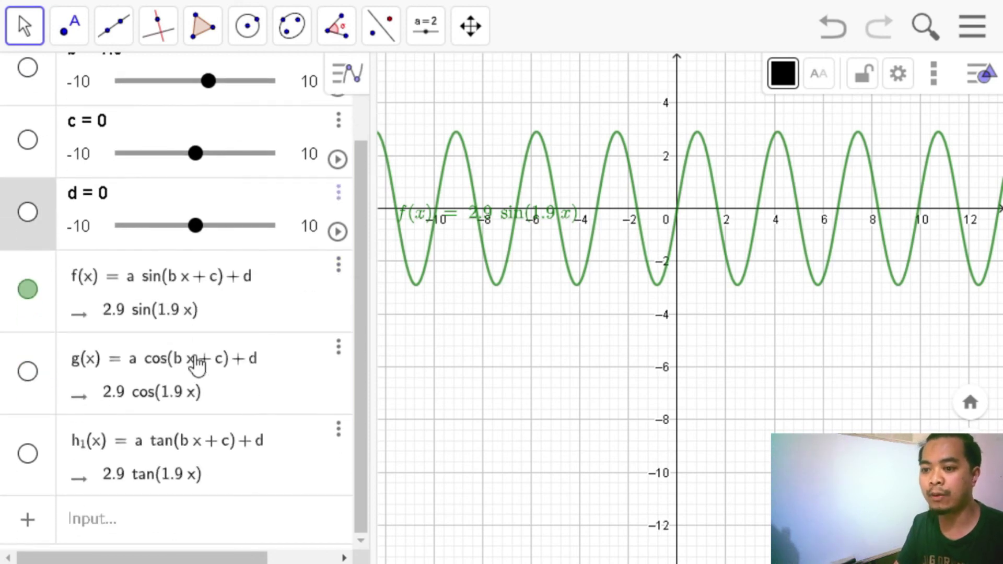
{"action": "scroll", "coordinate": [198, 366], "scroll_direction": "up", "scroll_amount": 2}
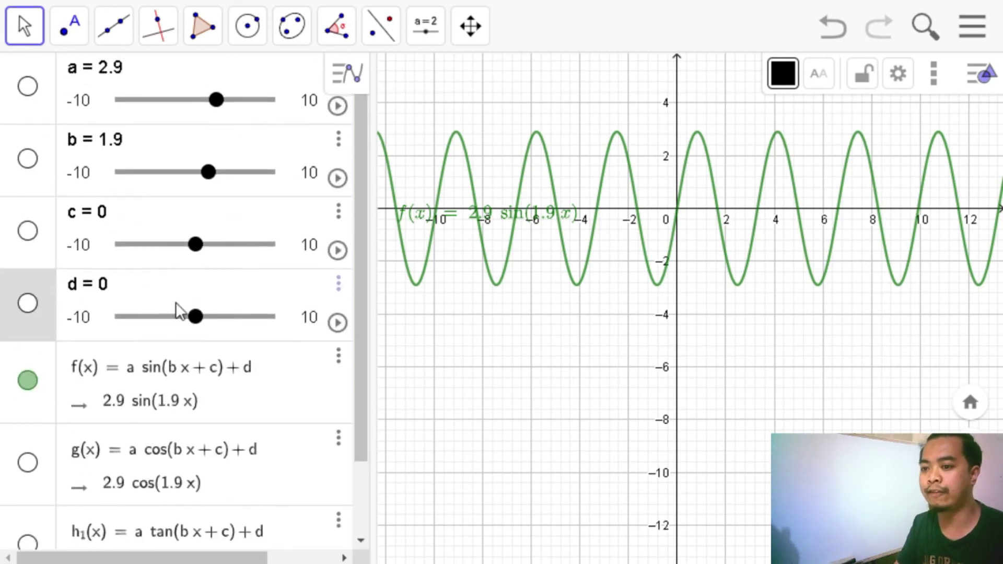
{"action": "left_click", "coordinate": [27, 86]}
{"action": "left_click", "coordinate": [28, 158]}
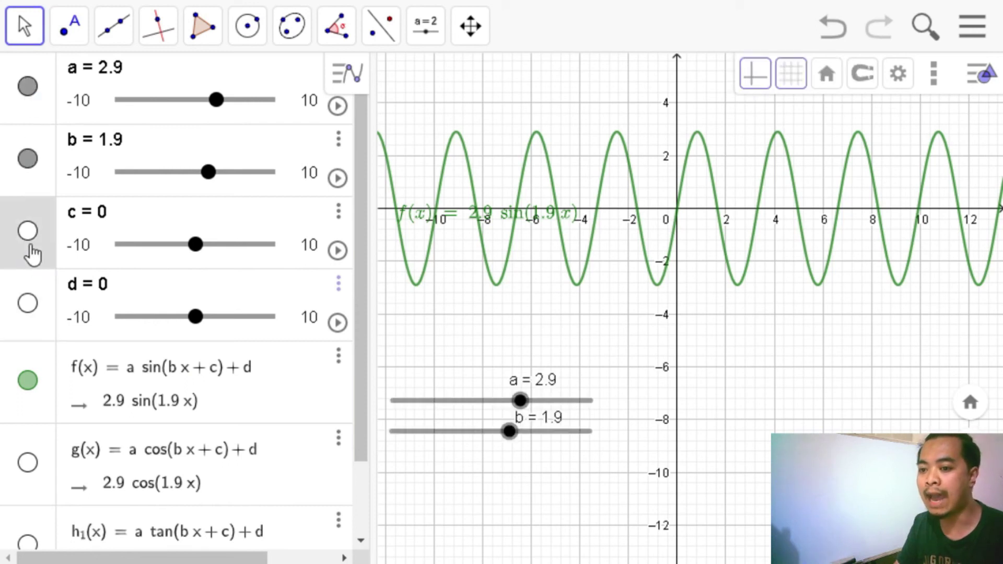
{"action": "left_click", "coordinate": [27, 230]}
{"action": "left_click", "coordinate": [27, 303]}
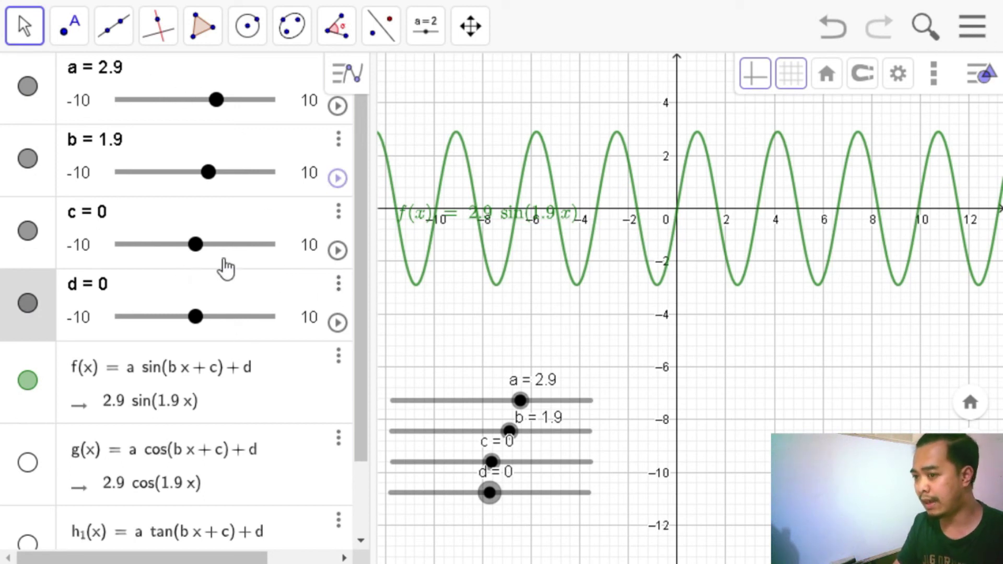
Step: Hide the Algebra view via Menu > View so only the graph remains
{"action": "left_click", "coordinate": [973, 28]}
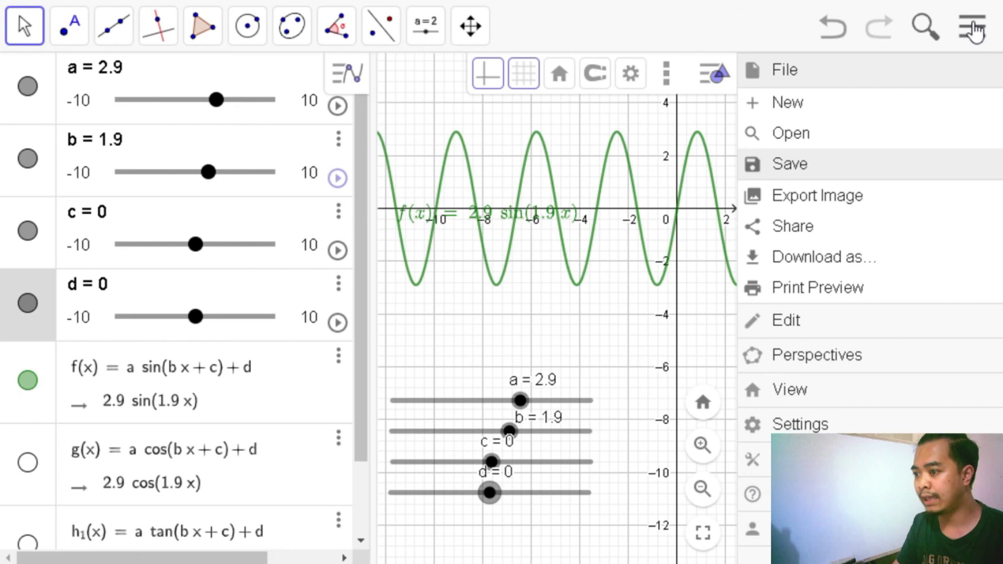
{"action": "left_click", "coordinate": [803, 405]}
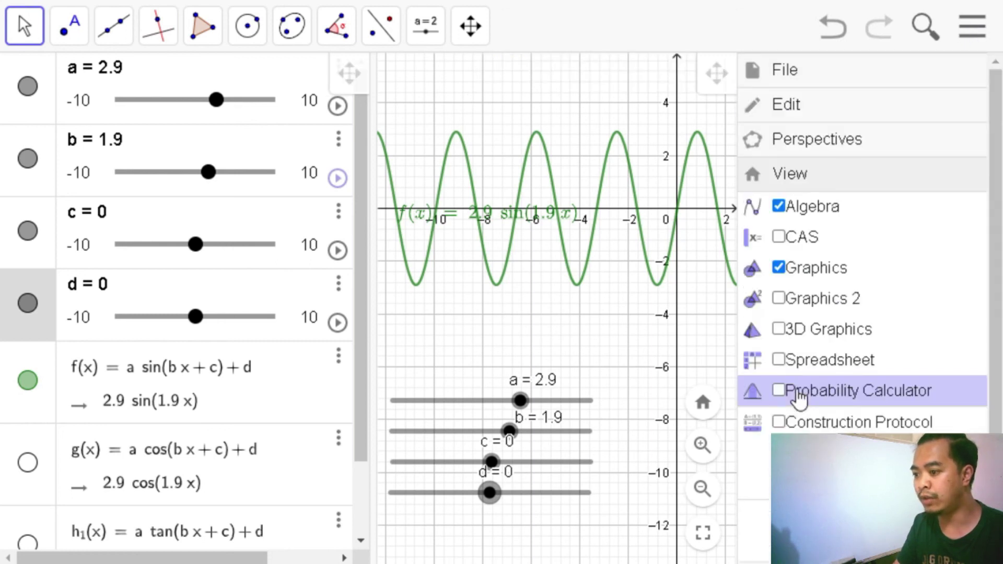
{"action": "left_click", "coordinate": [779, 209]}
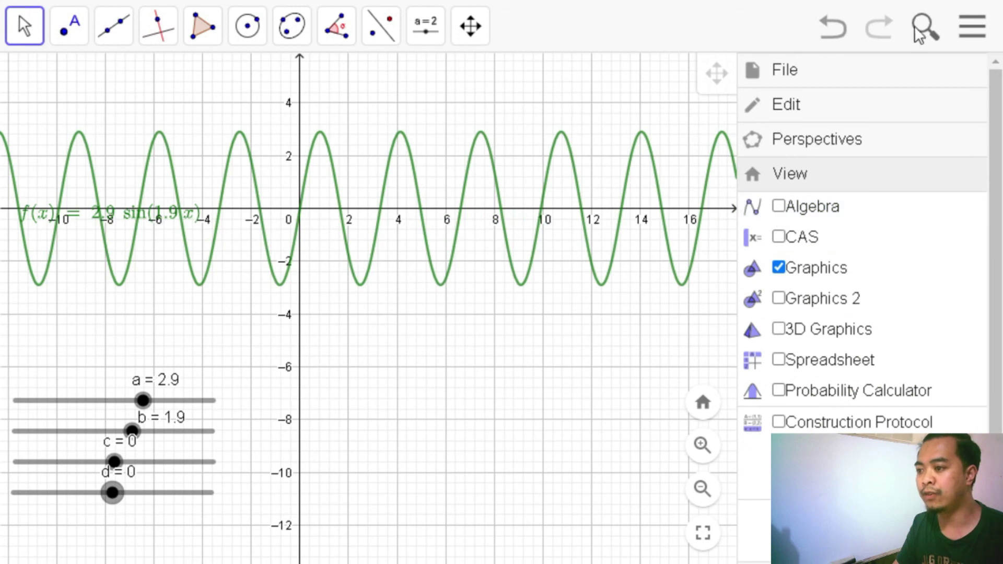
{"action": "left_click", "coordinate": [592, 37]}
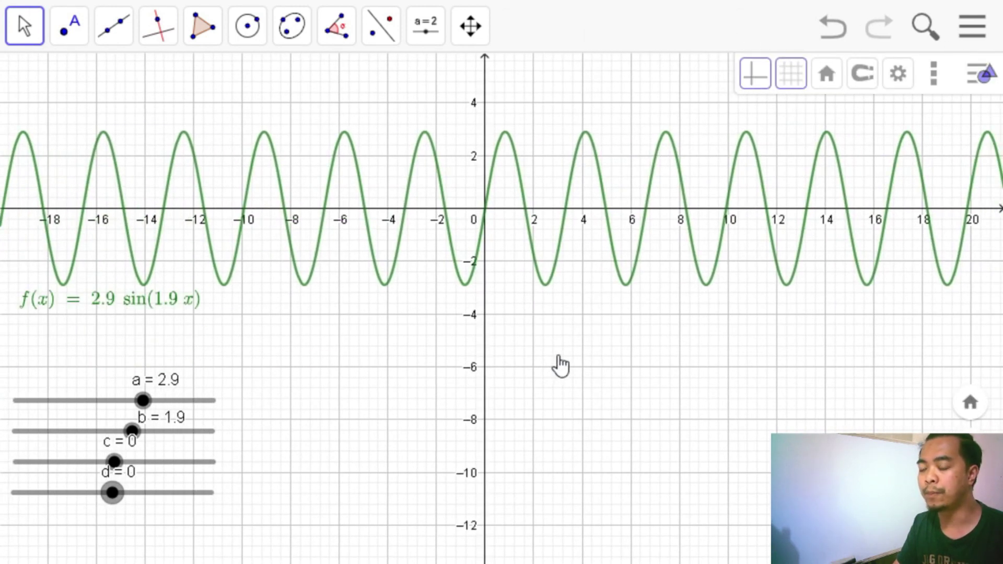
Step: Drag sliders a, b, c and d into an aligned column under the function label
{"action": "left_click", "coordinate": [560, 366]}
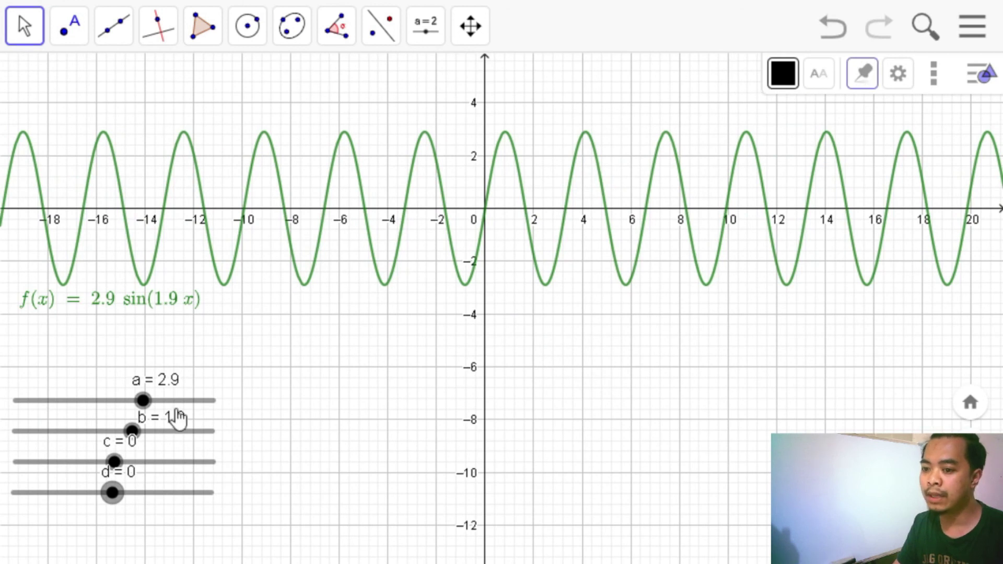
{"action": "left_click_drag", "start_coordinate": [186, 408], "coordinate": [206, 367]}
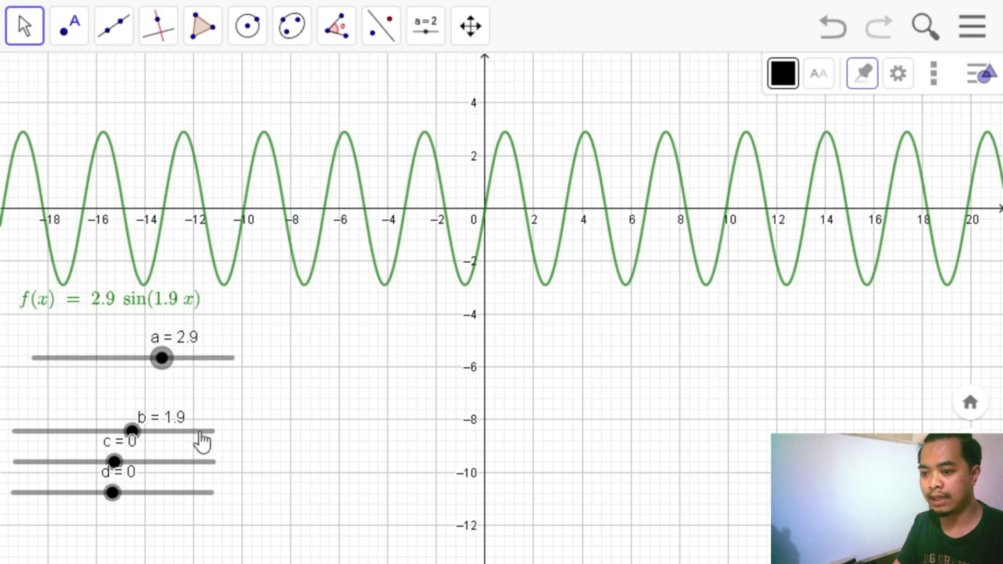
{"action": "left_click_drag", "start_coordinate": [201, 434], "coordinate": [220, 402]}
{"action": "left_click_drag", "start_coordinate": [189, 462], "coordinate": [205, 439]}
{"action": "left_click_drag", "start_coordinate": [191, 492], "coordinate": [208, 482]}
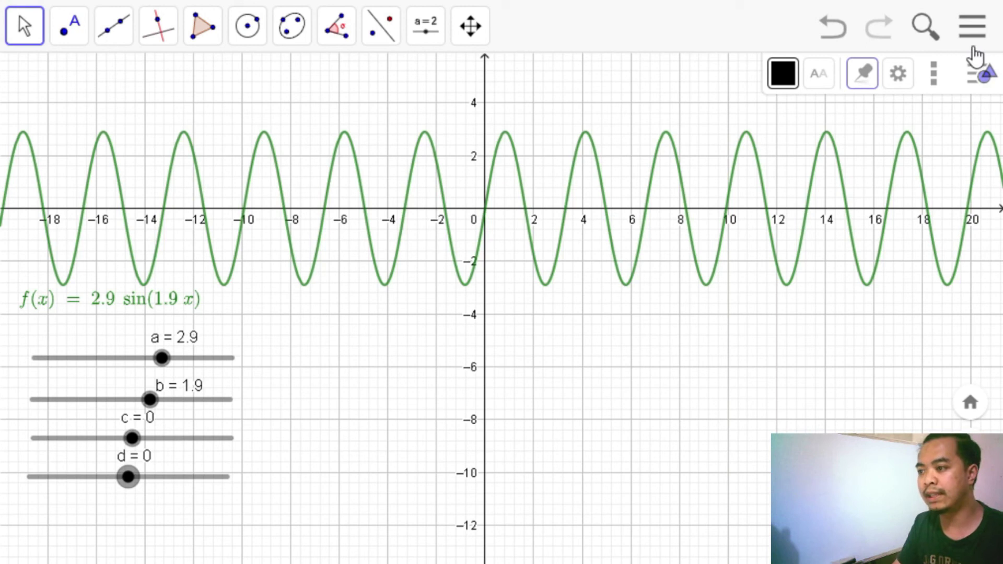
Step: Save the applet via File > Save, replacing 'trigonometric' with 'sine' in the title
{"action": "left_click", "coordinate": [972, 27]}
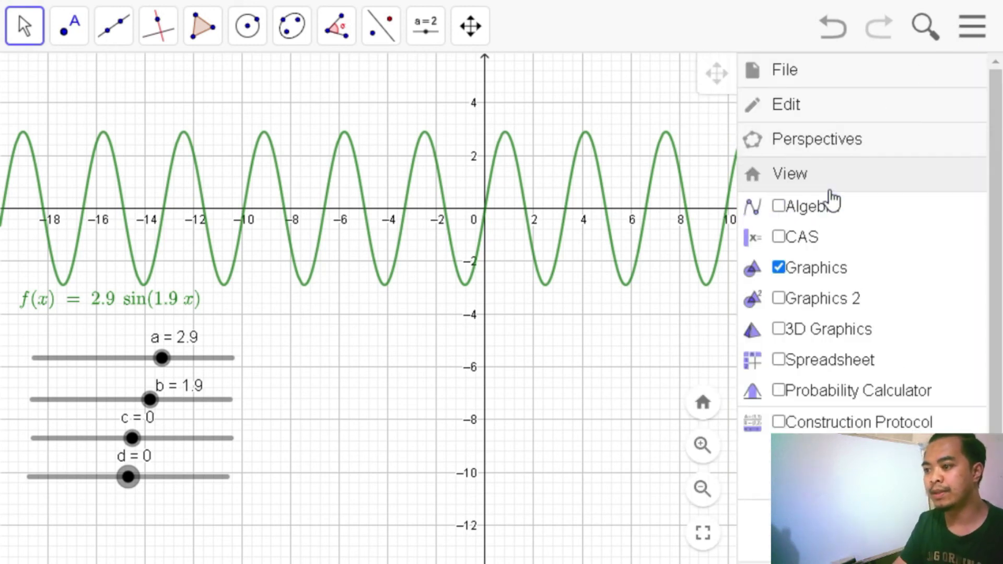
{"action": "left_click", "coordinate": [821, 68]}
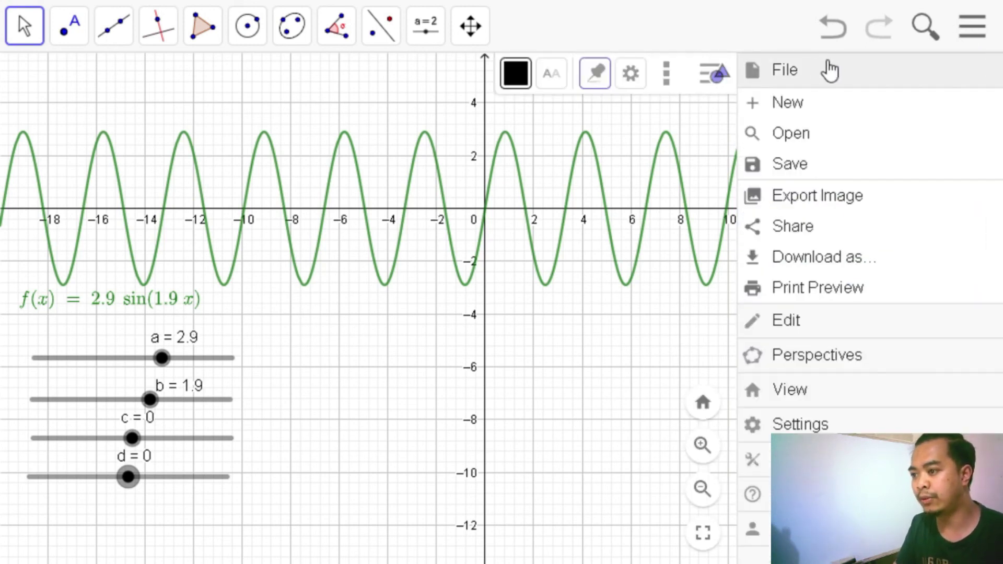
{"action": "left_click", "coordinate": [818, 165]}
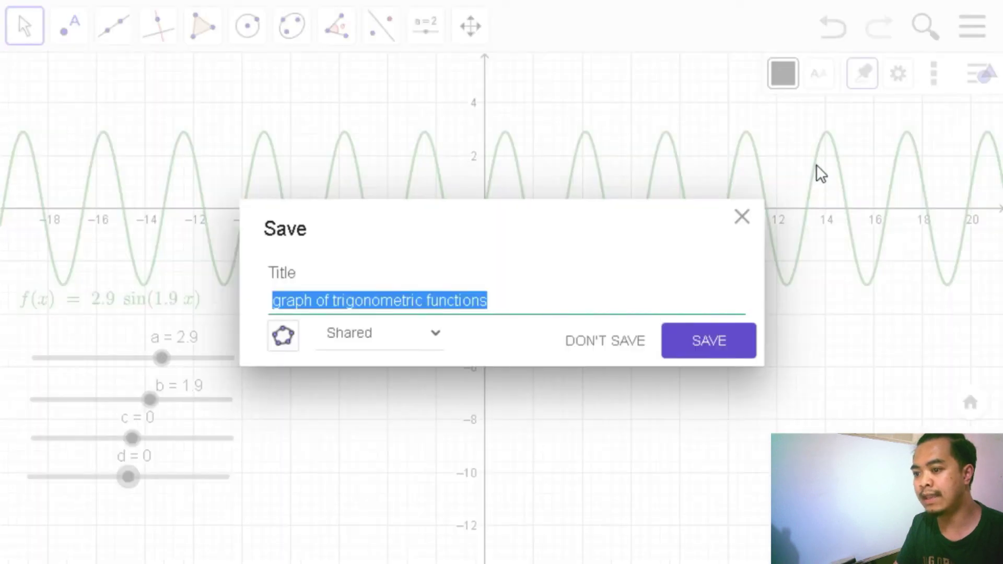
{"action": "left_click", "coordinate": [510, 304]}
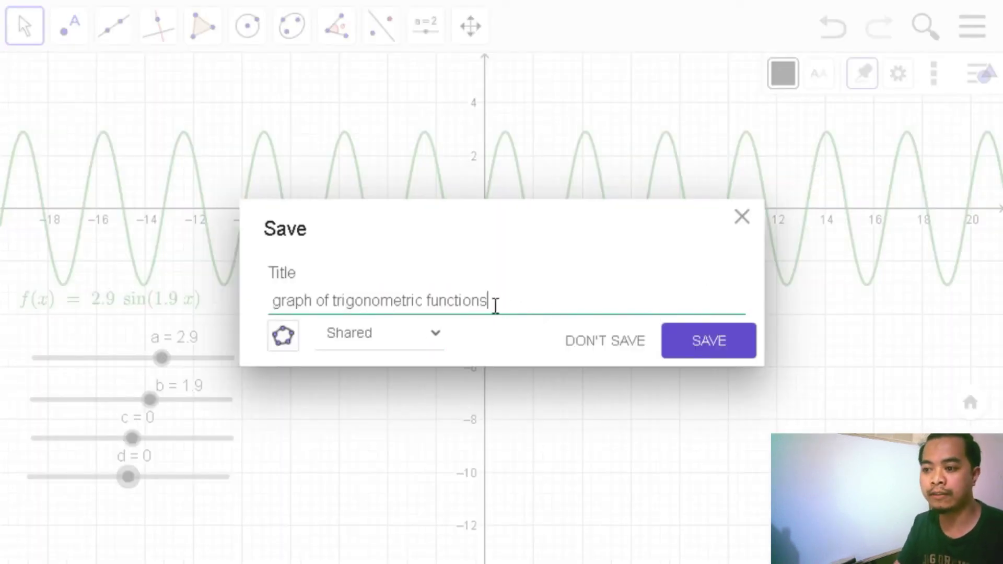
{"action": "left_click_drag", "start_coordinate": [333, 301], "coordinate": [412, 301]}
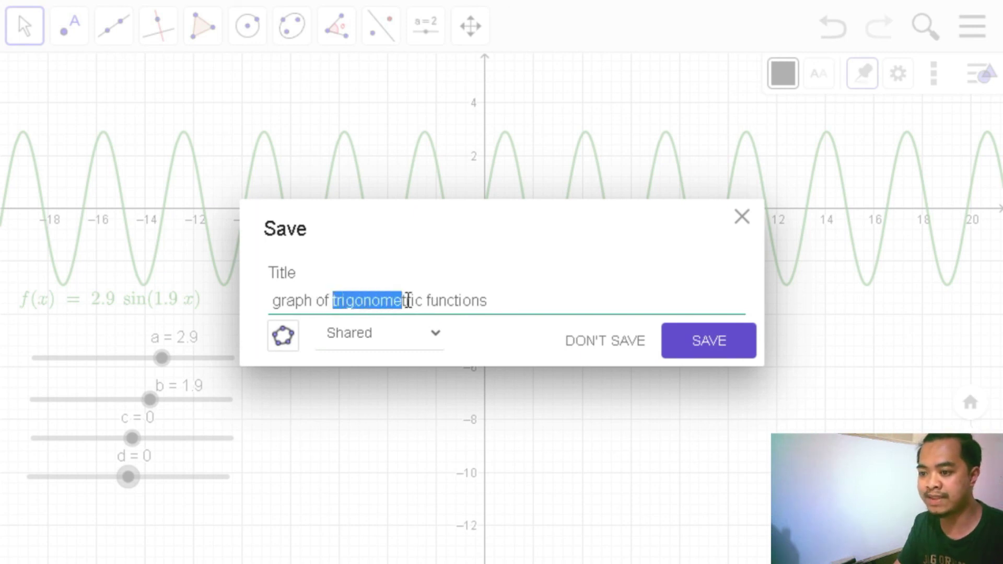
{"action": "type", "text": "sine"}
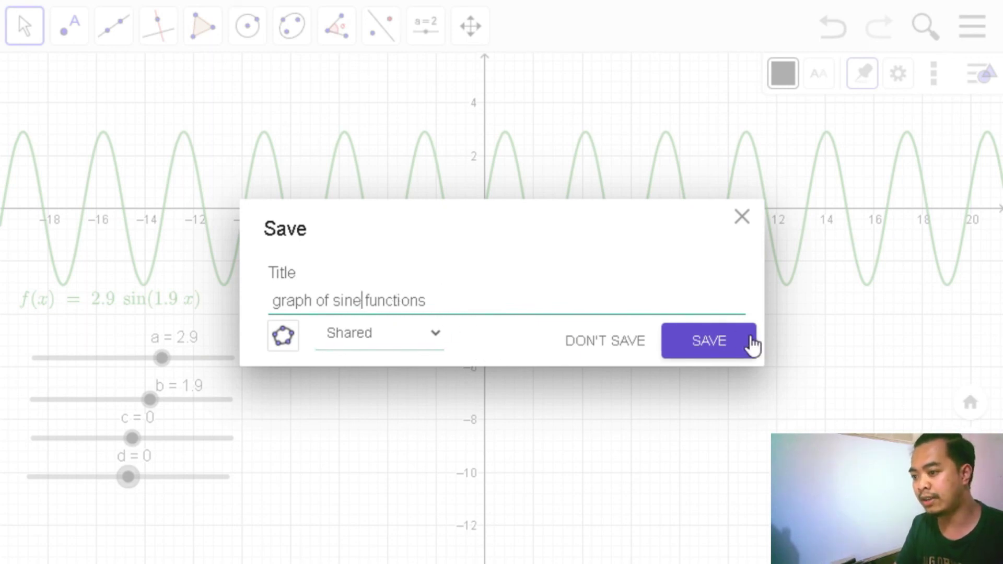
{"action": "left_click", "coordinate": [716, 346]}
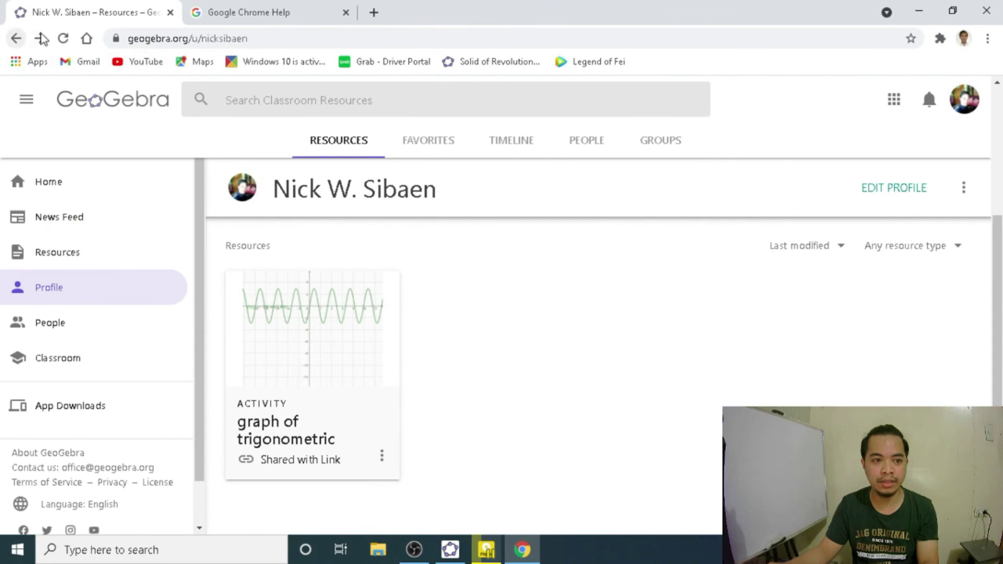
Step: Refresh the profile and open the 'graph of sine functions' activity showing f(x) = 2.9 sin(1.9x) with four sliders
{"action": "left_click", "coordinate": [62, 39]}
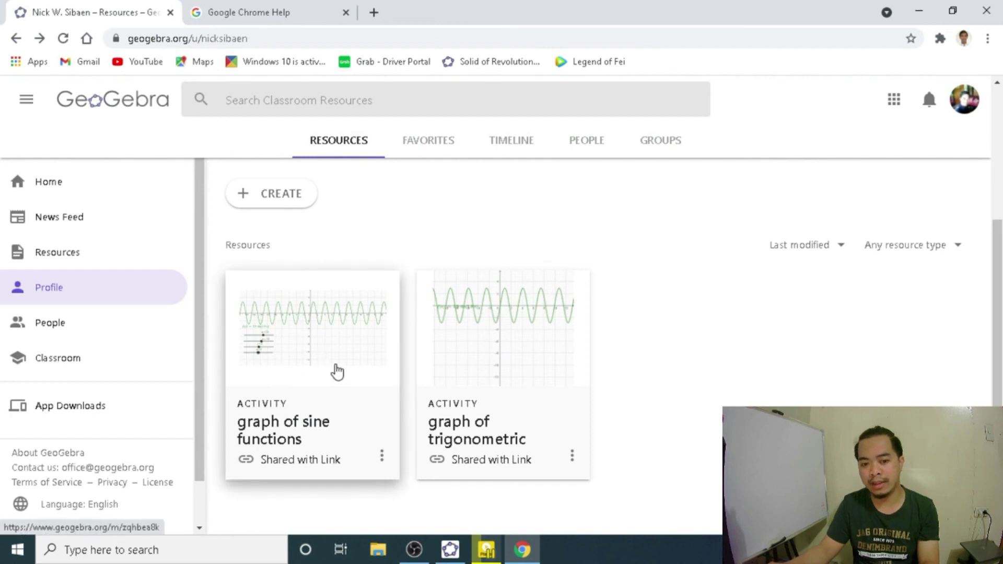
{"action": "left_click", "coordinate": [314, 364]}
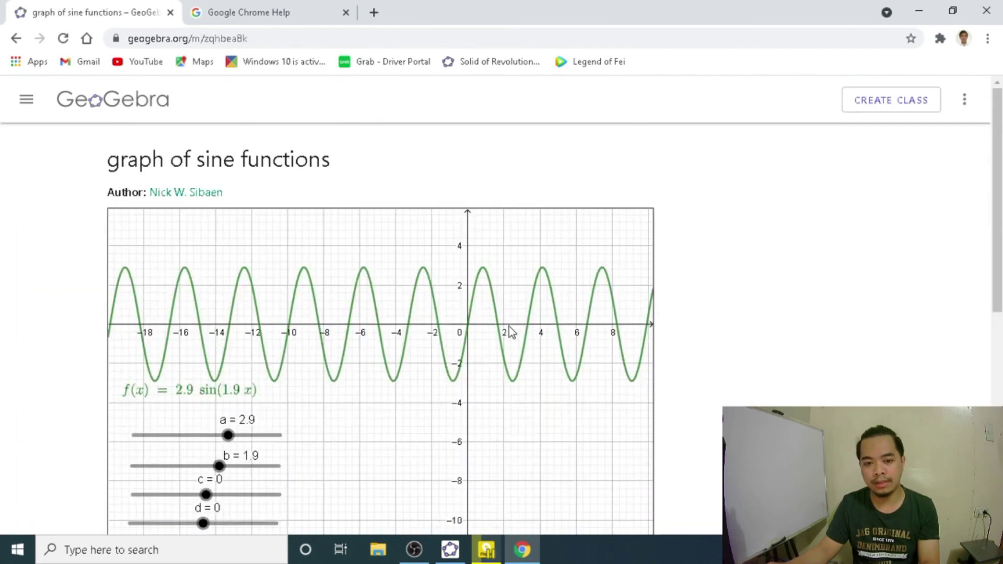
{"action": "scroll", "coordinate": [471, 337], "scroll_direction": "down", "scroll_amount": 2}
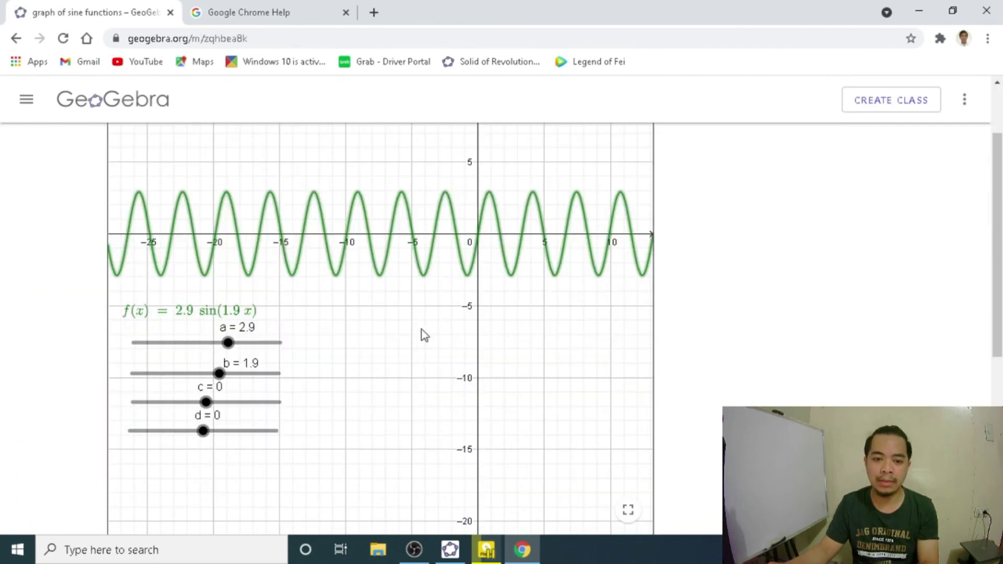
{"action": "scroll", "coordinate": [941, 312], "scroll_direction": "up", "scroll_amount": 1}
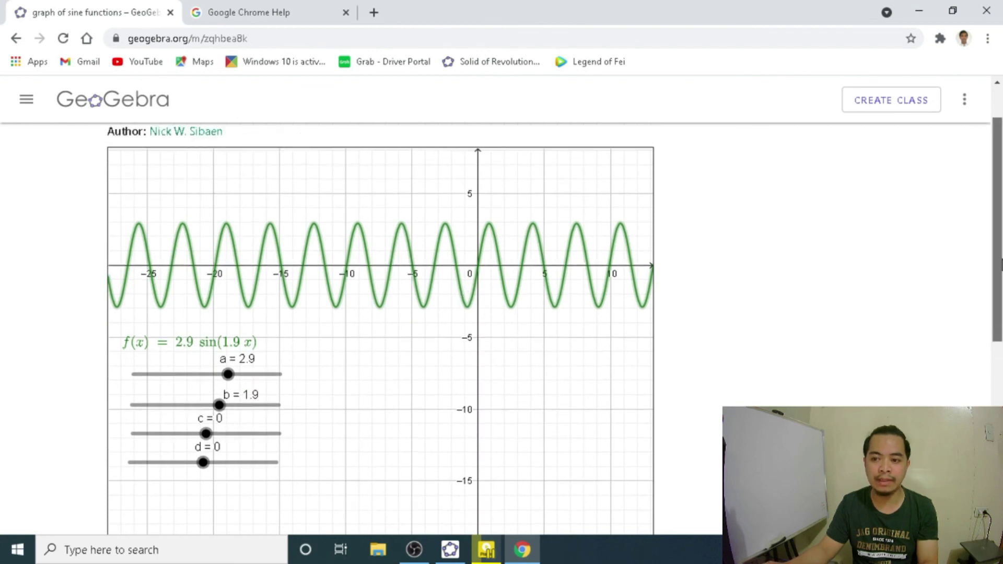
{"action": "scroll", "coordinate": [920, 310], "scroll_direction": "down", "scroll_amount": 1}
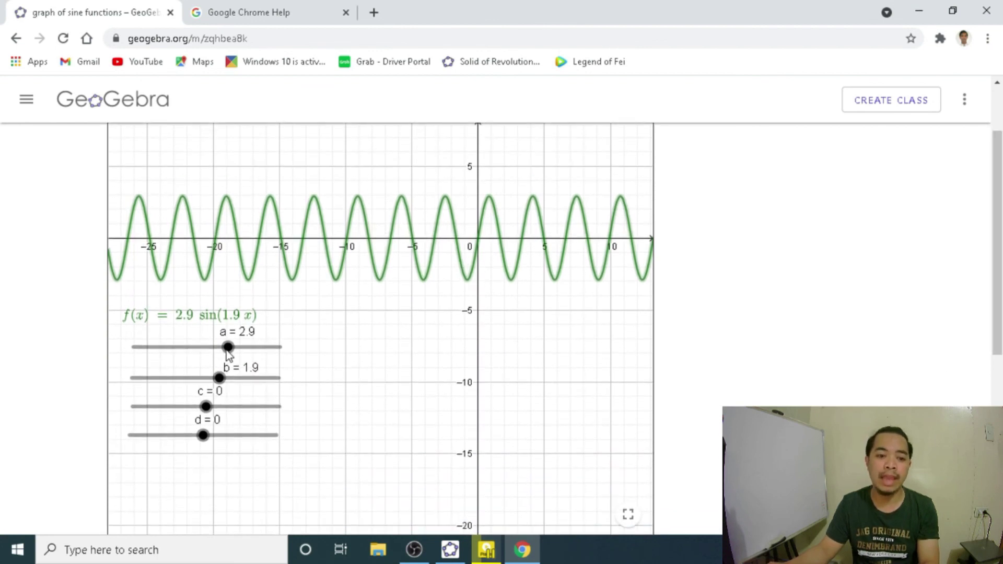